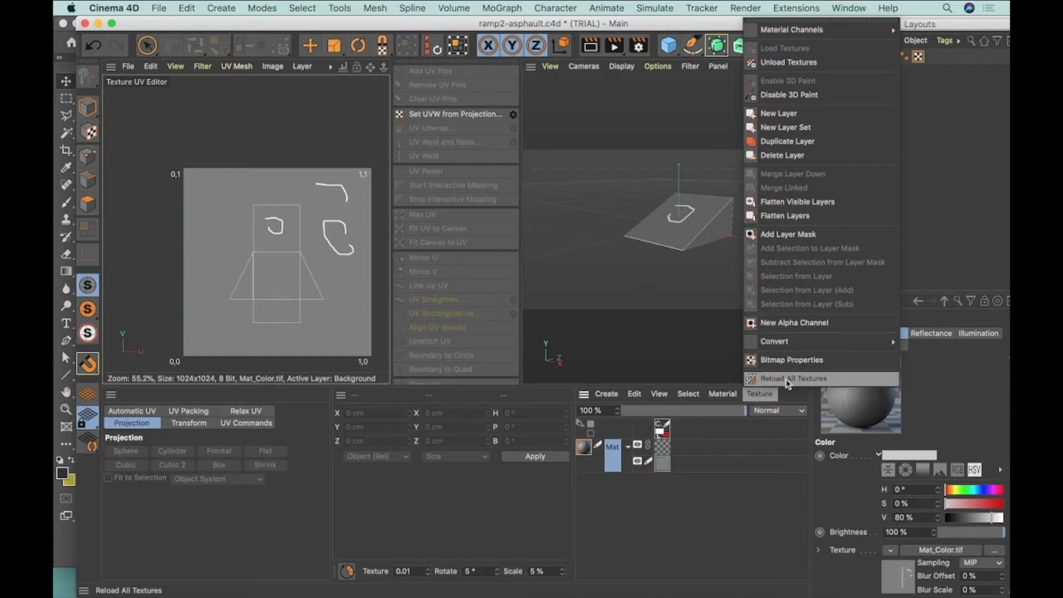
- Reload all textures and revert Mat_Color.tif to its saved version
{"action": "left_click", "coordinate": [787, 379]}
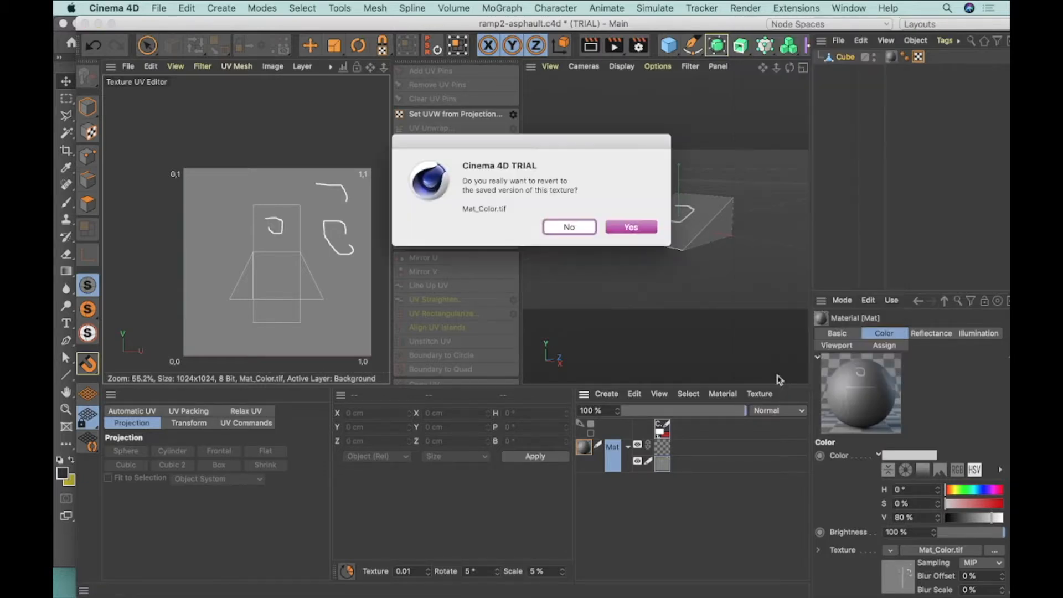
{"action": "left_click", "coordinate": [635, 226]}
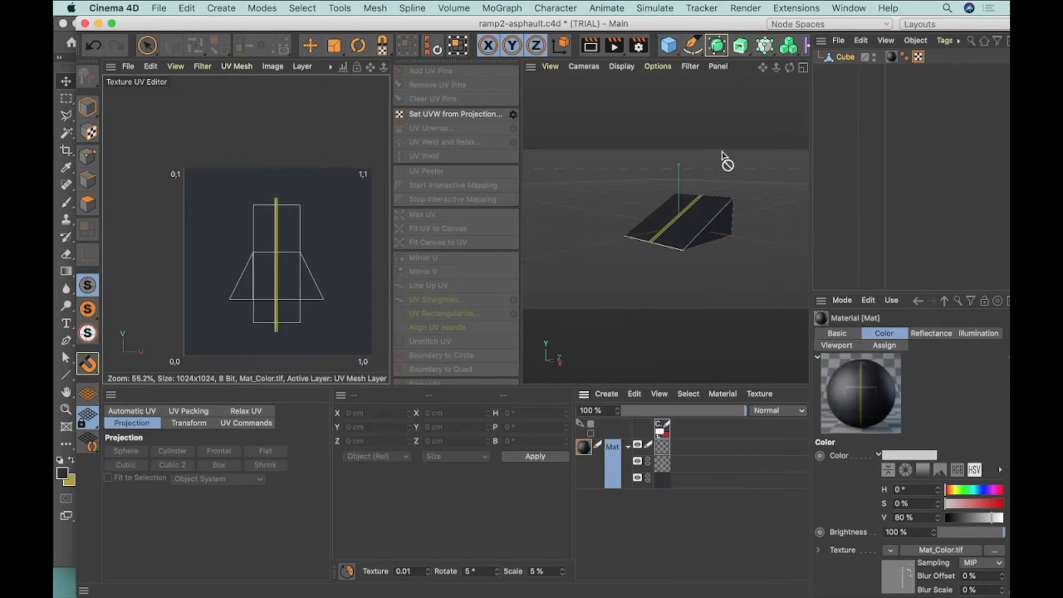
{"action": "left_click", "coordinate": [693, 221]}
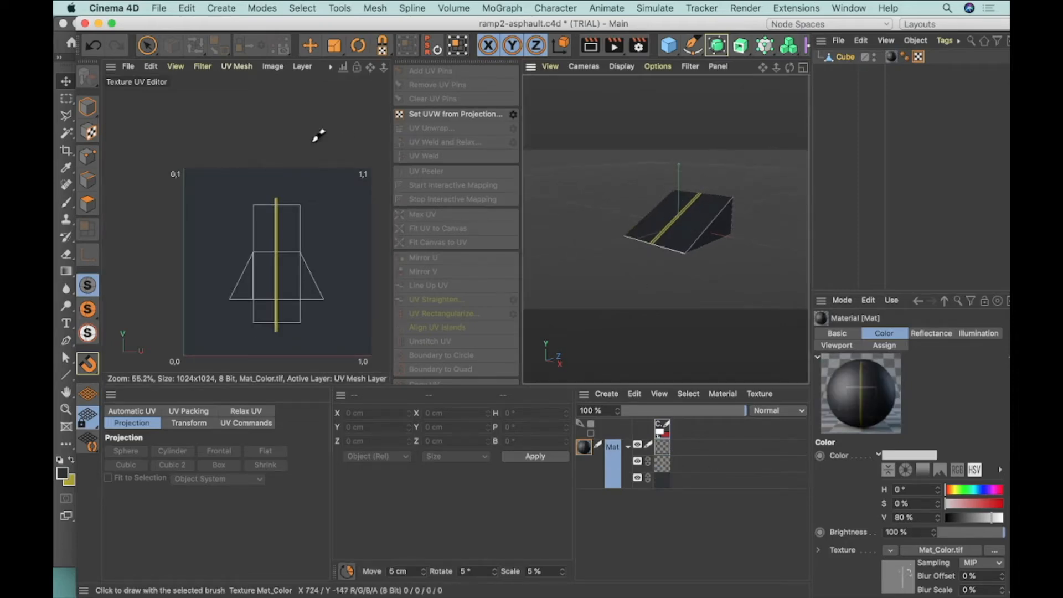
- Switch to Model mode and examine the ramp's yellow-striped texture from several angles
{"action": "left_click", "coordinate": [87, 106]}
{"action": "left_click_drag", "start_coordinate": [684, 231], "coordinate": [711, 299], "text": "alt"}
{"action": "scroll", "coordinate": [702, 227], "scroll_direction": "up", "scroll_amount": 5}
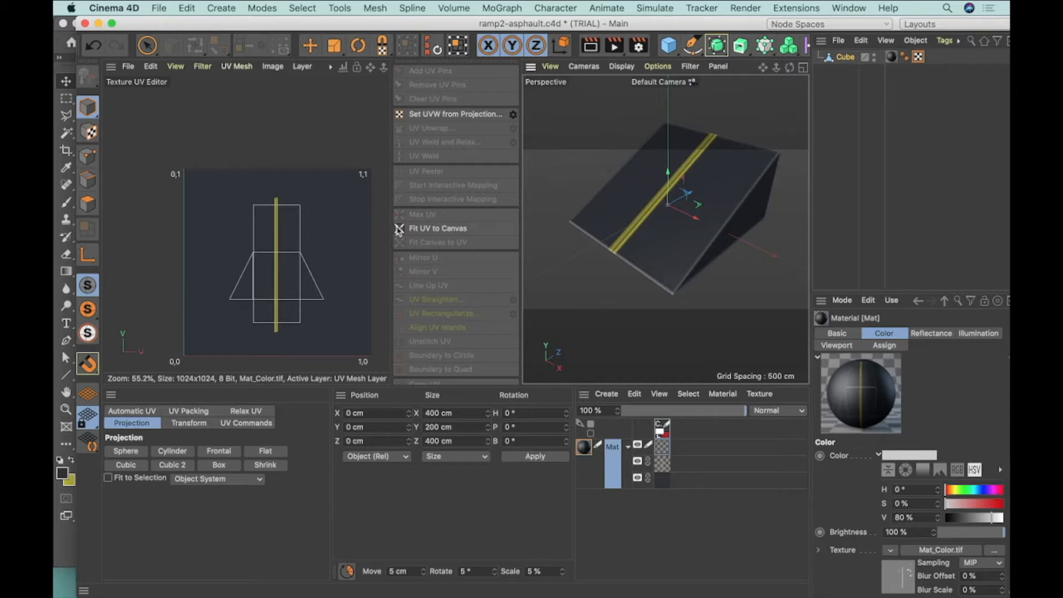
{"action": "left_click_drag", "start_coordinate": [725, 192], "coordinate": [775, 199], "text": "alt"}
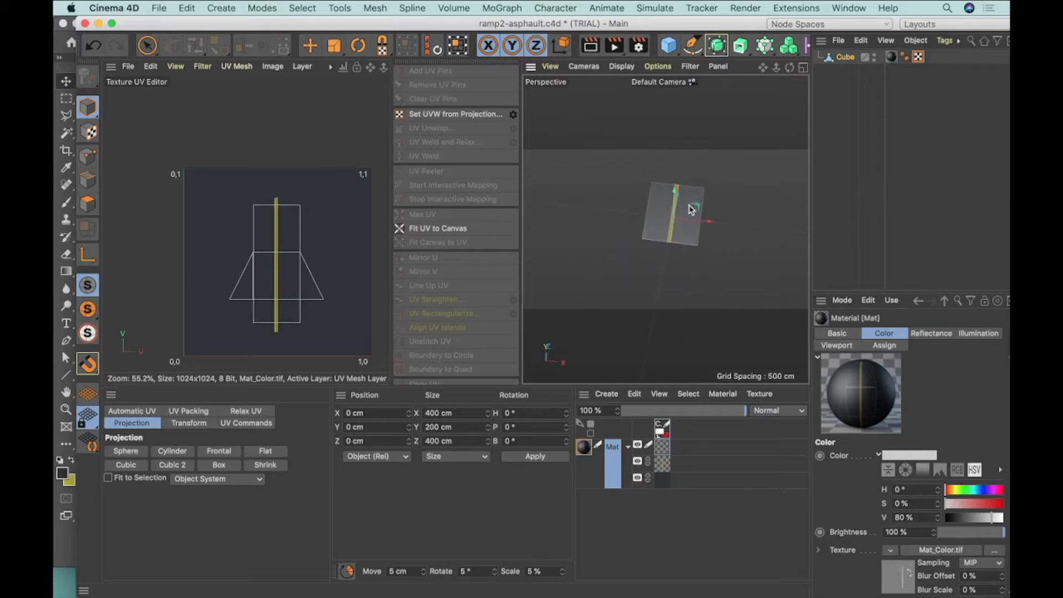
{"action": "scroll", "coordinate": [691, 210], "scroll_direction": "up", "scroll_amount": 5}
{"action": "left_click_drag", "start_coordinate": [692, 211], "coordinate": [746, 247], "text": "alt"}
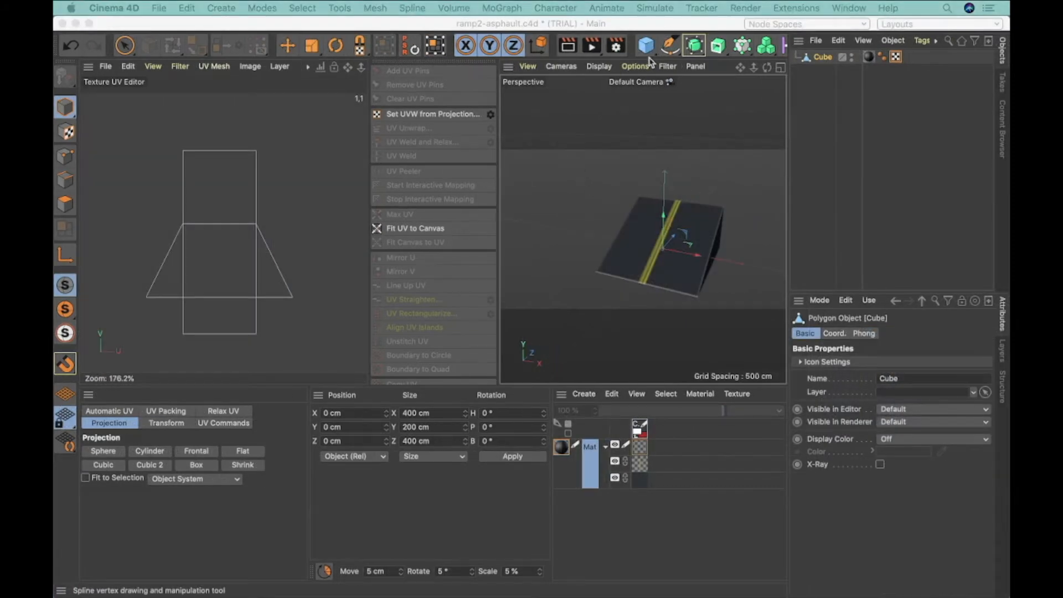
{"action": "left_click", "coordinate": [647, 29]}
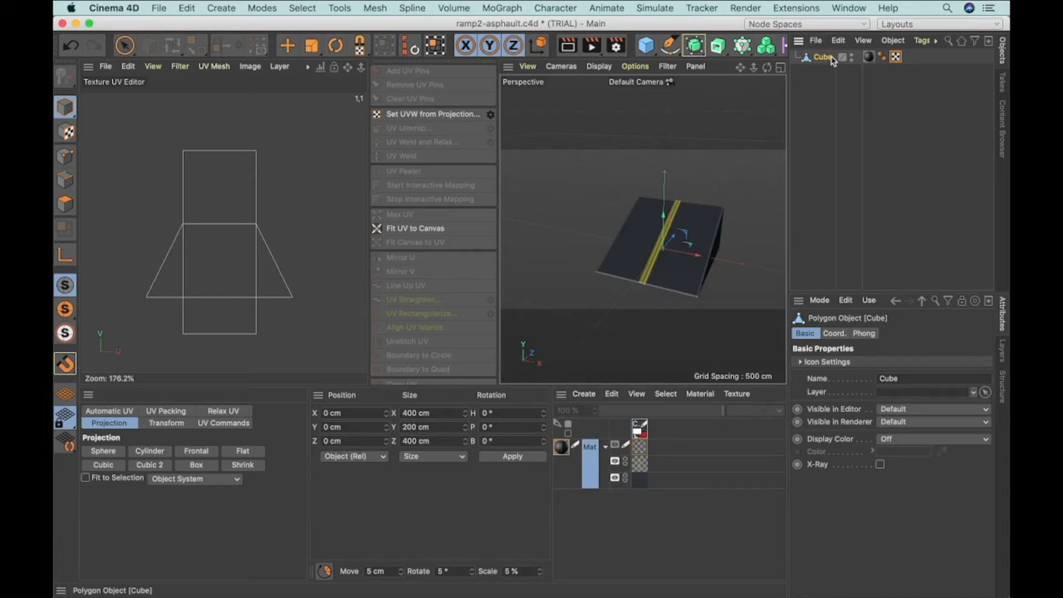
- Open Bake Object for the Cube and enable Keep UVs, Single Texture and Replace Objects
{"action": "left_click", "coordinate": [818, 42]}
{"action": "mouse_move", "coordinate": [838, 46]}
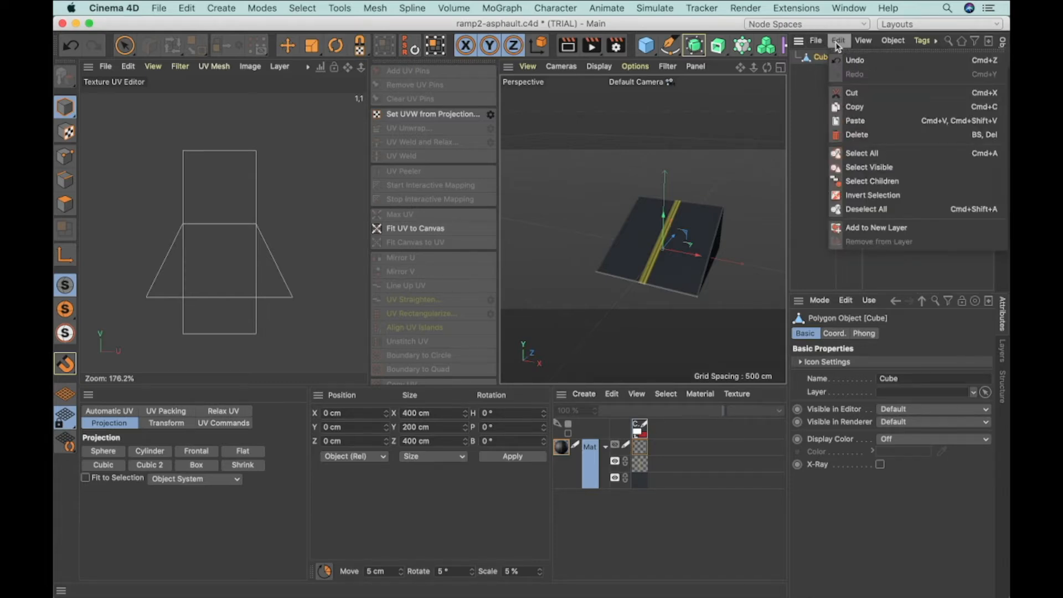
{"action": "mouse_move", "coordinate": [894, 46]}
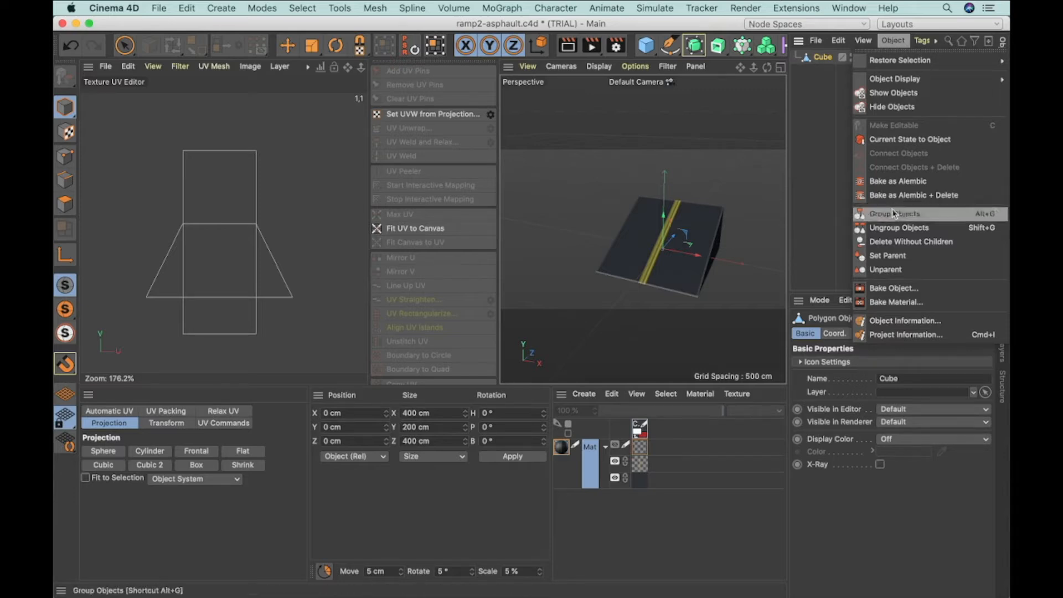
{"action": "left_click", "coordinate": [894, 288]}
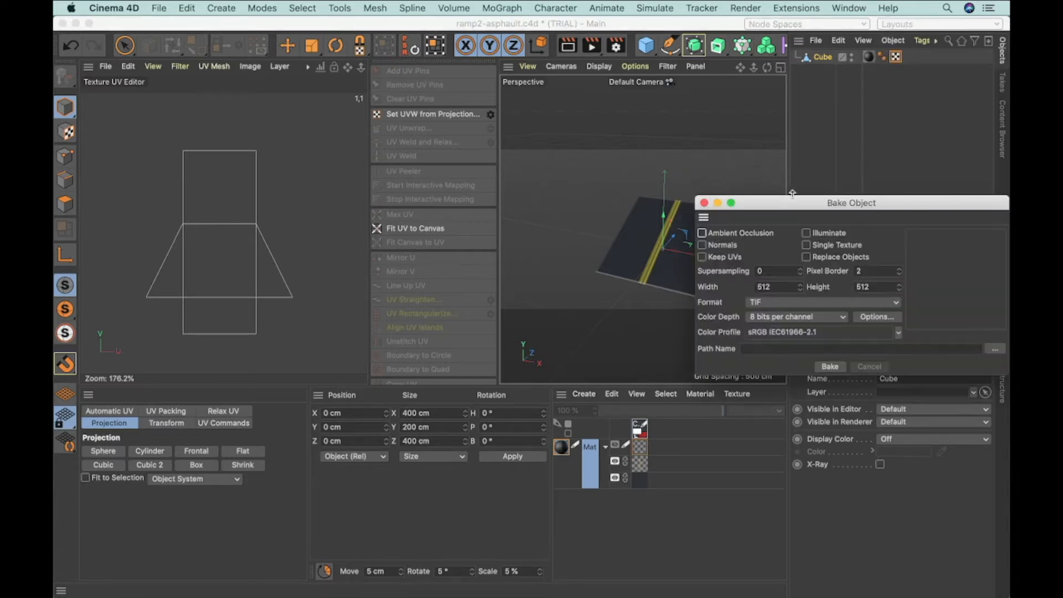
{"action": "left_click_drag", "start_coordinate": [785, 206], "coordinate": [713, 141]}
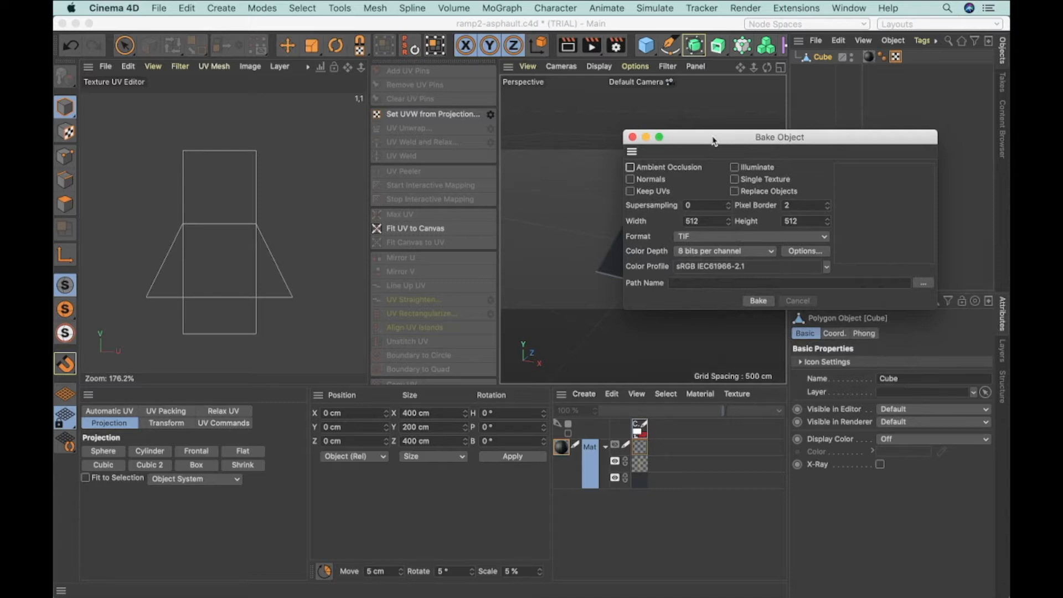
{"action": "left_click", "coordinate": [630, 191]}
{"action": "left_click", "coordinate": [734, 180]}
{"action": "left_click", "coordinate": [735, 191]}
- Set the baked texture's width and height to 1024 each
{"action": "left_click", "coordinate": [708, 221]}
{"action": "type", "text": "1024"}
{"action": "left_click", "coordinate": [793, 220]}
{"action": "type", "text": "1"}
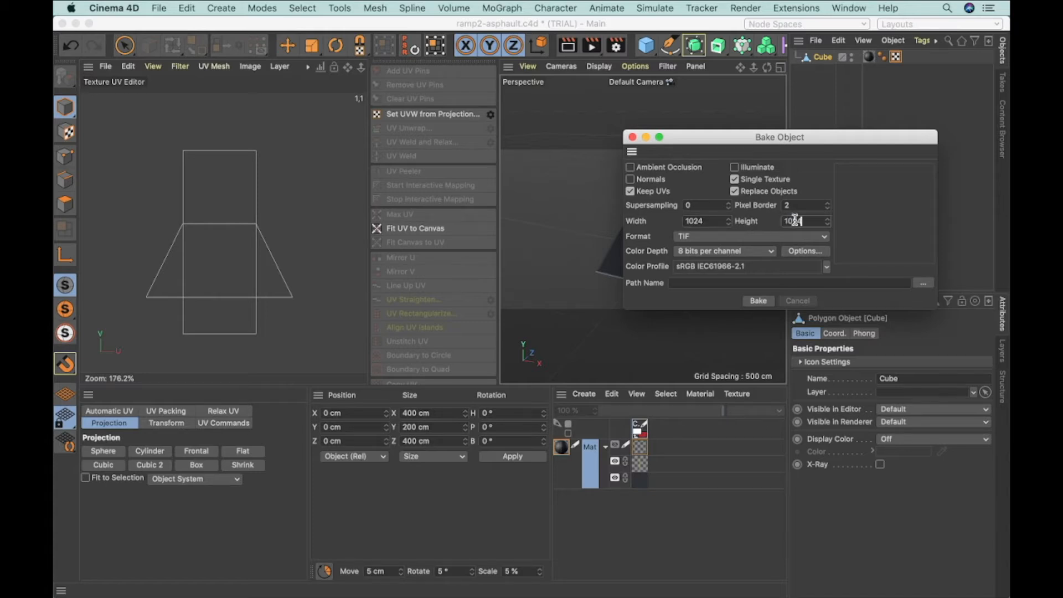
{"action": "key", "text": "Return"}
- Bake the object's texture in JPG format into the C4D Models folder on the desktop
{"action": "left_click", "coordinate": [747, 238]}
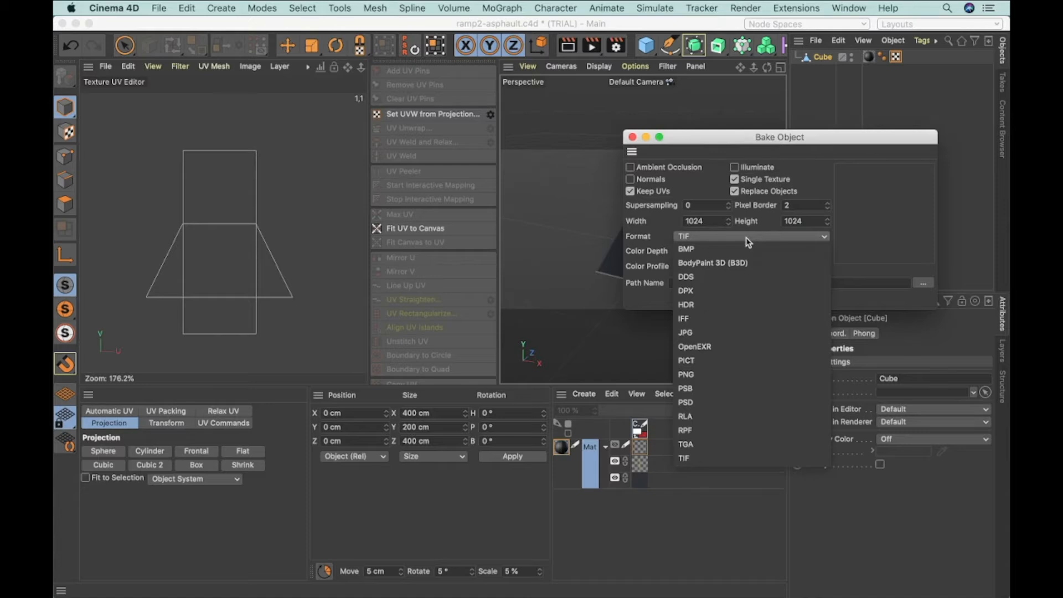
{"action": "left_click", "coordinate": [736, 332]}
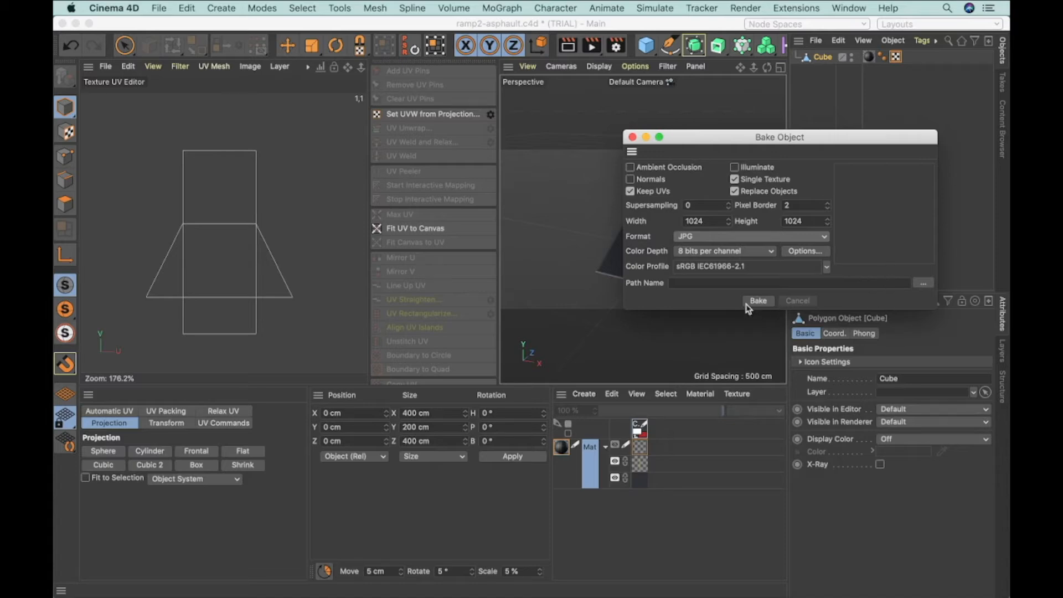
{"action": "left_click", "coordinate": [923, 282]}
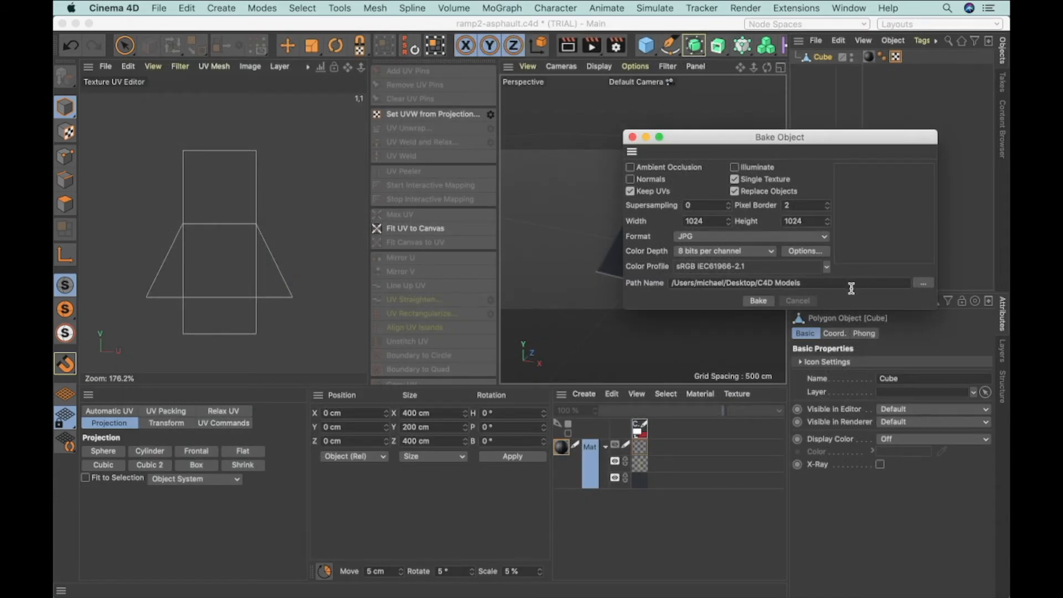
{"action": "left_click", "coordinate": [758, 301]}
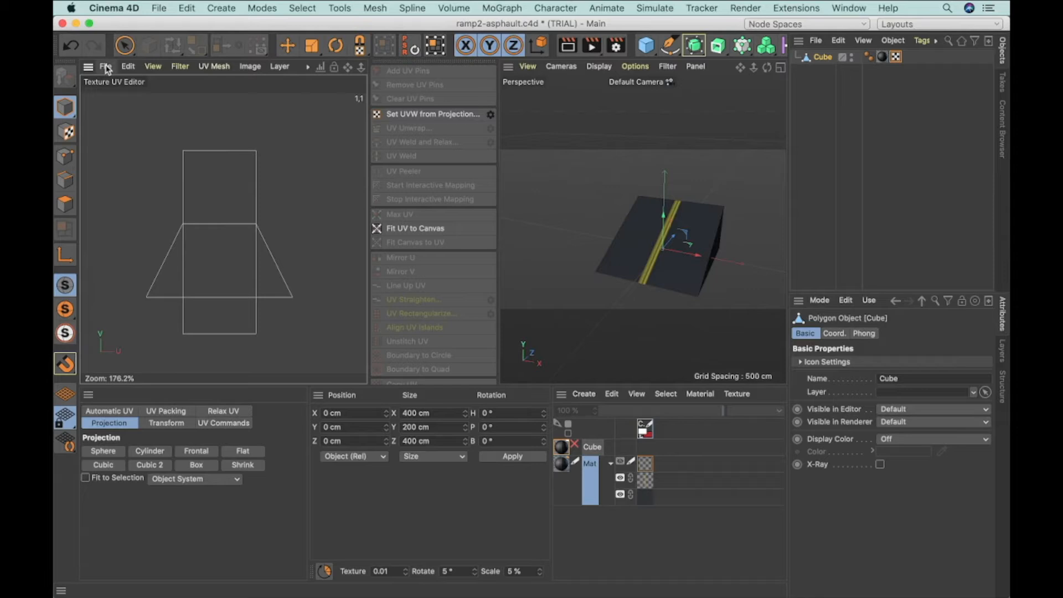
- Export the project as FBX with the existing settings to ramp2-asphault.fbx in C4D Models, replacing the existing file
{"action": "left_click", "coordinate": [158, 9]}
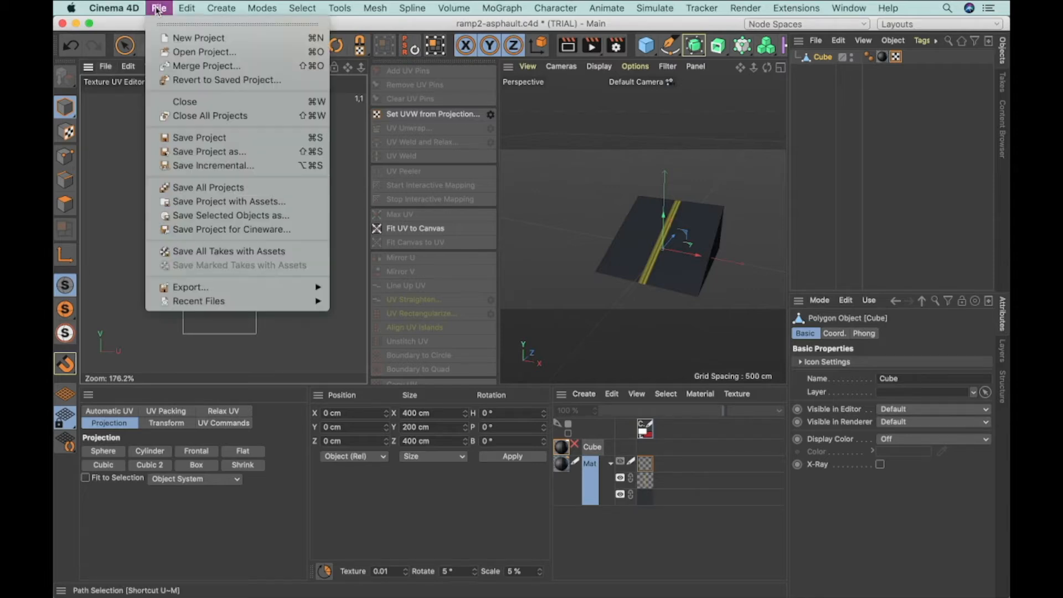
{"action": "mouse_move", "coordinate": [172, 289]}
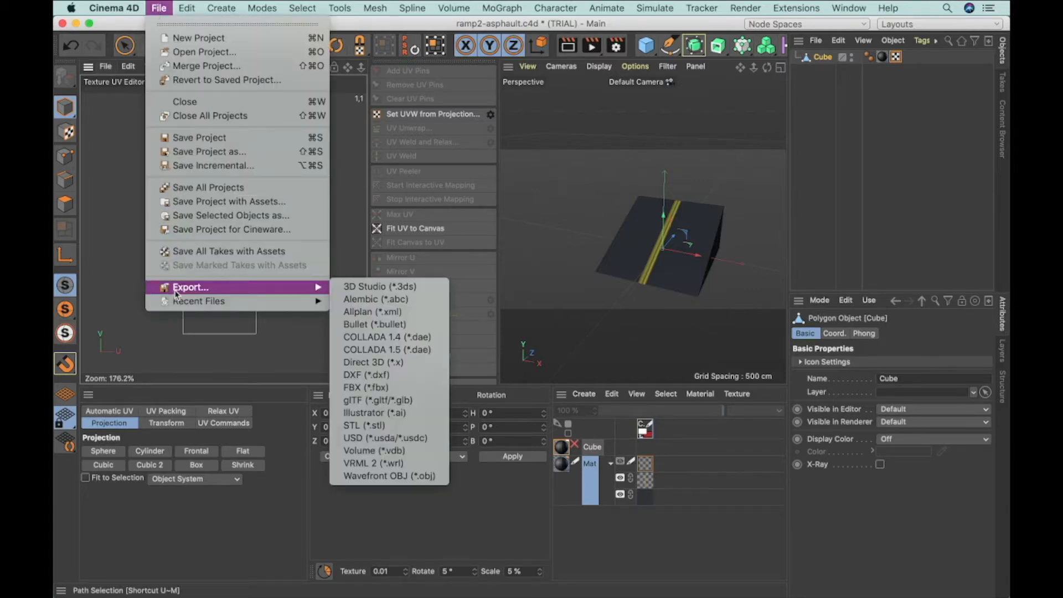
{"action": "left_click", "coordinate": [365, 387]}
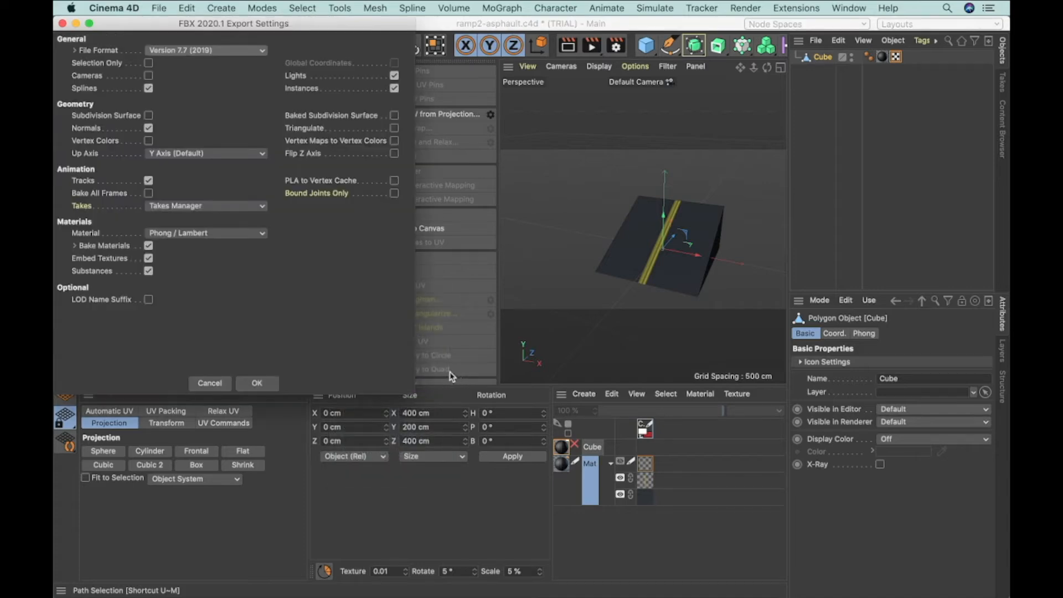
{"action": "left_click", "coordinate": [257, 385]}
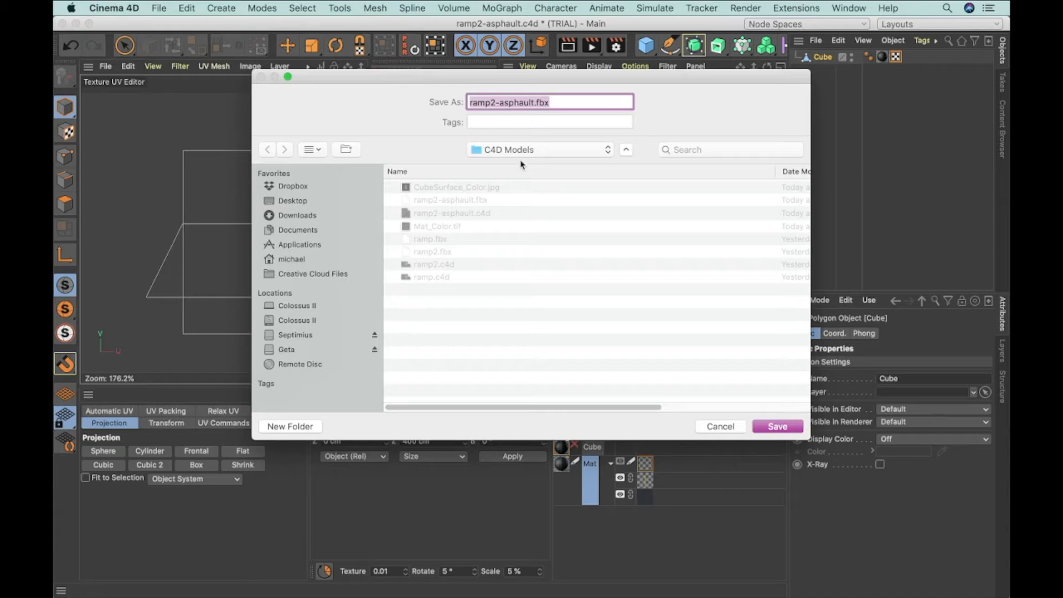
{"action": "left_click", "coordinate": [786, 425]}
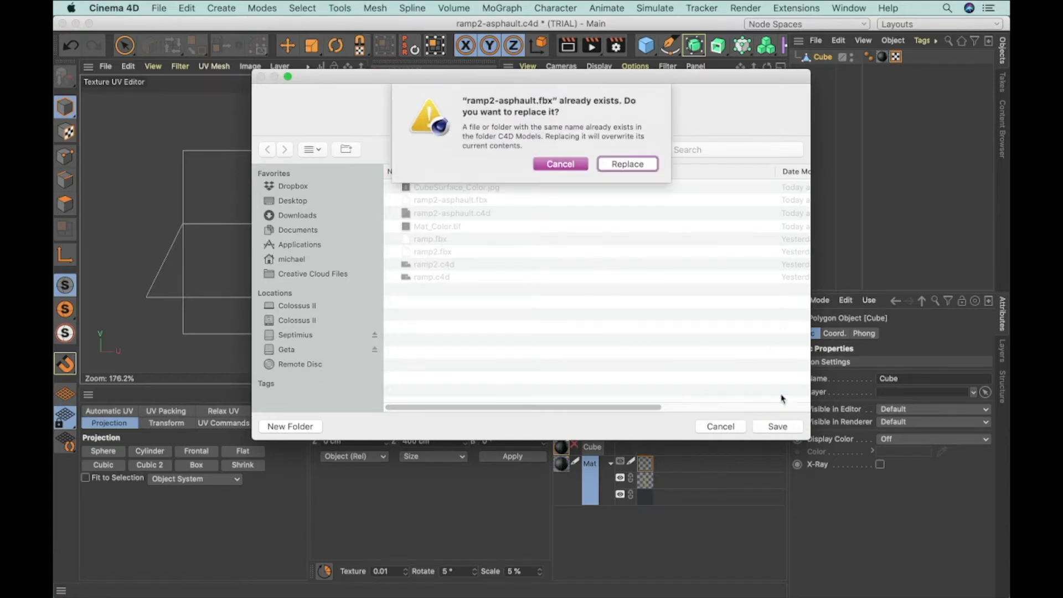
{"action": "left_click", "coordinate": [626, 166]}
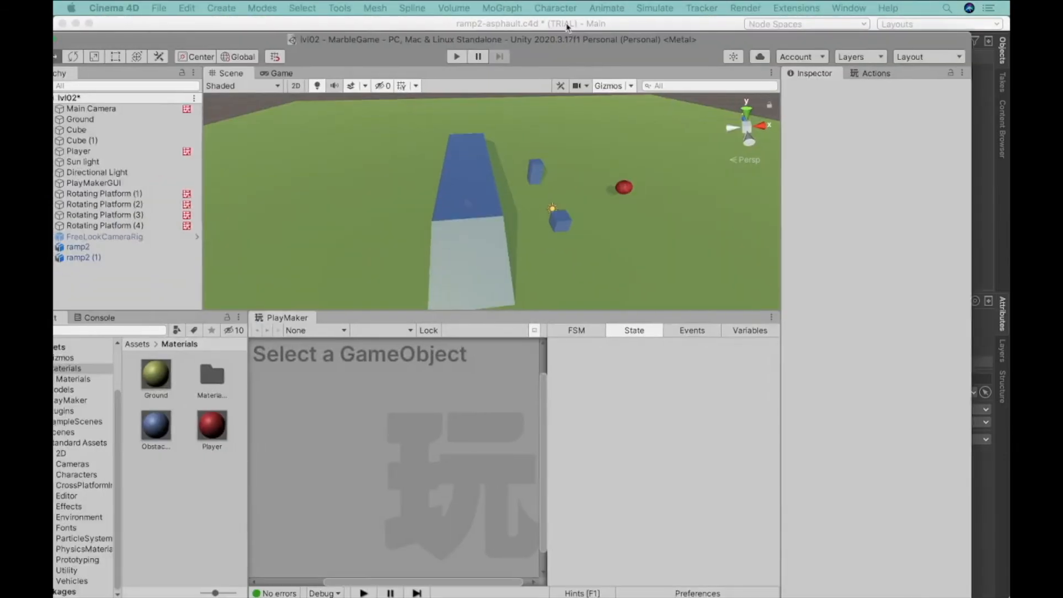
- Switch to Unity and import CubeSurface_Color.jpg from the C4D Models folder in Finder into the project's Materials folder
{"action": "left_click_drag", "start_coordinate": [566, 28], "coordinate": [563, 27]}
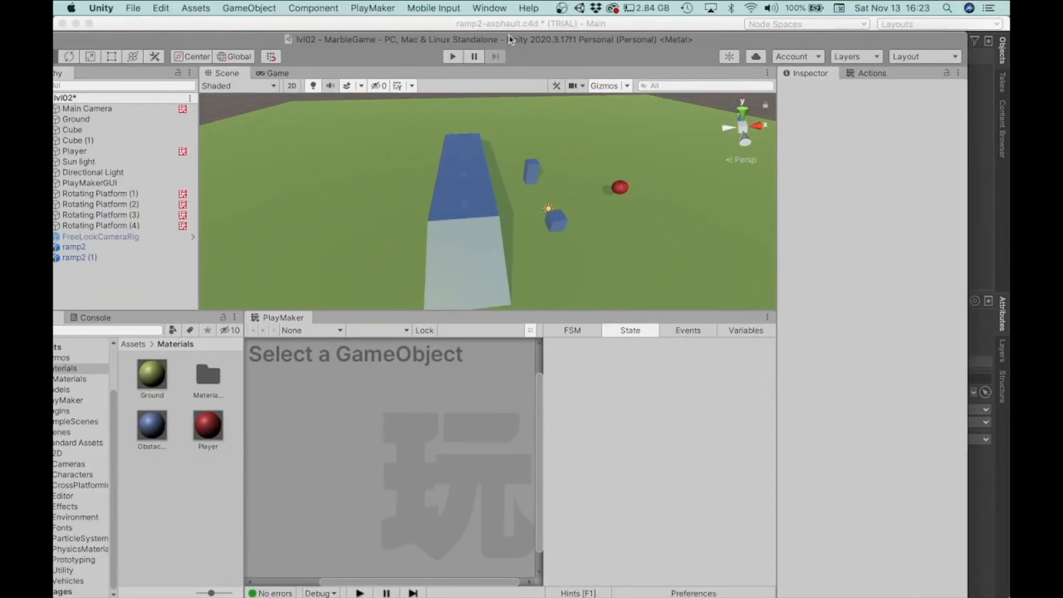
{"action": "left_click", "coordinate": [739, 24]}
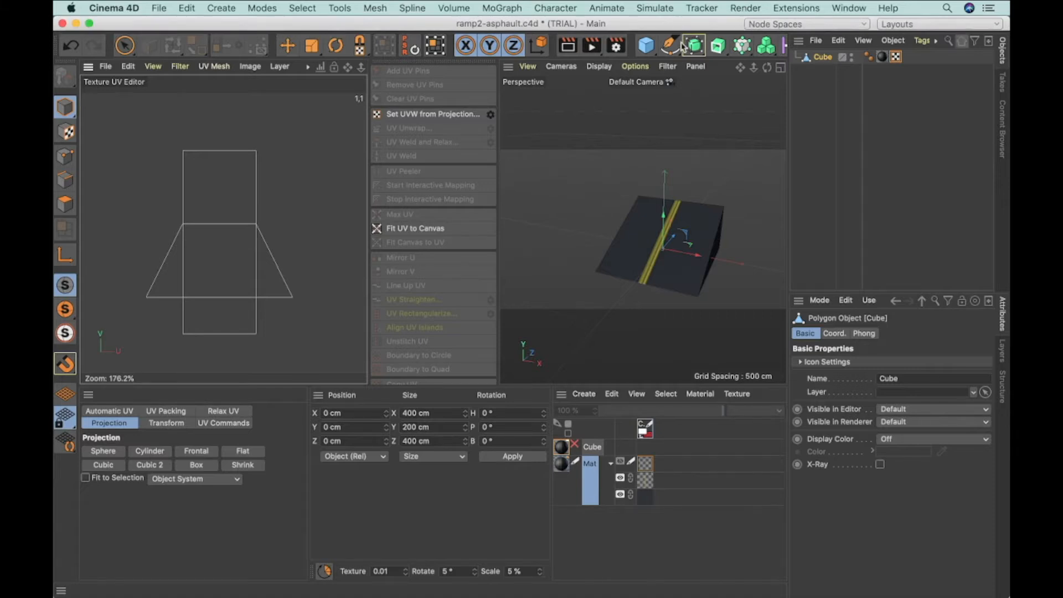
{"action": "key", "text": "super+Tab"}
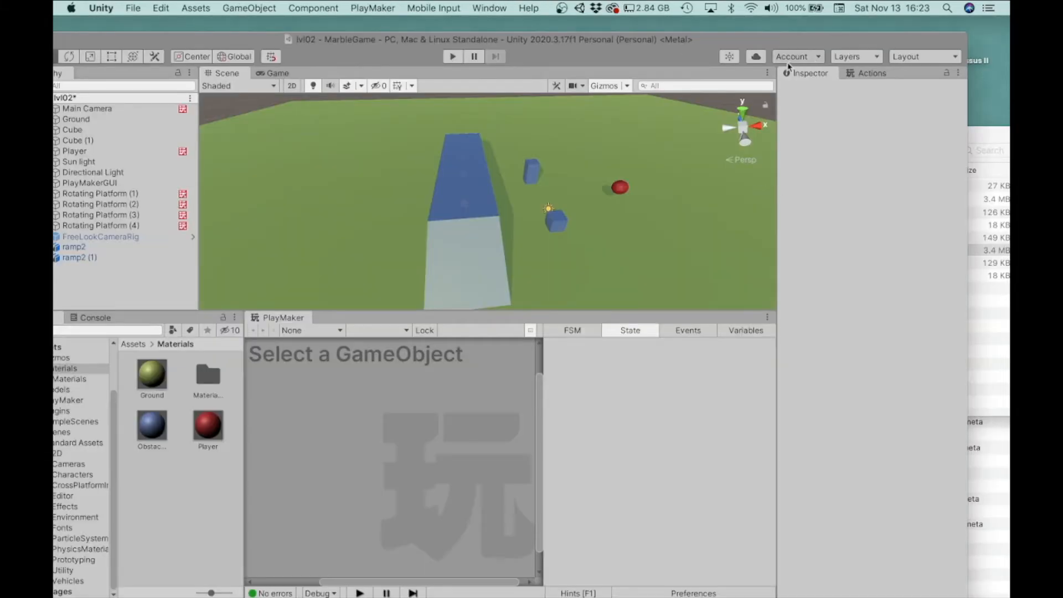
{"action": "left_click", "coordinate": [994, 136]}
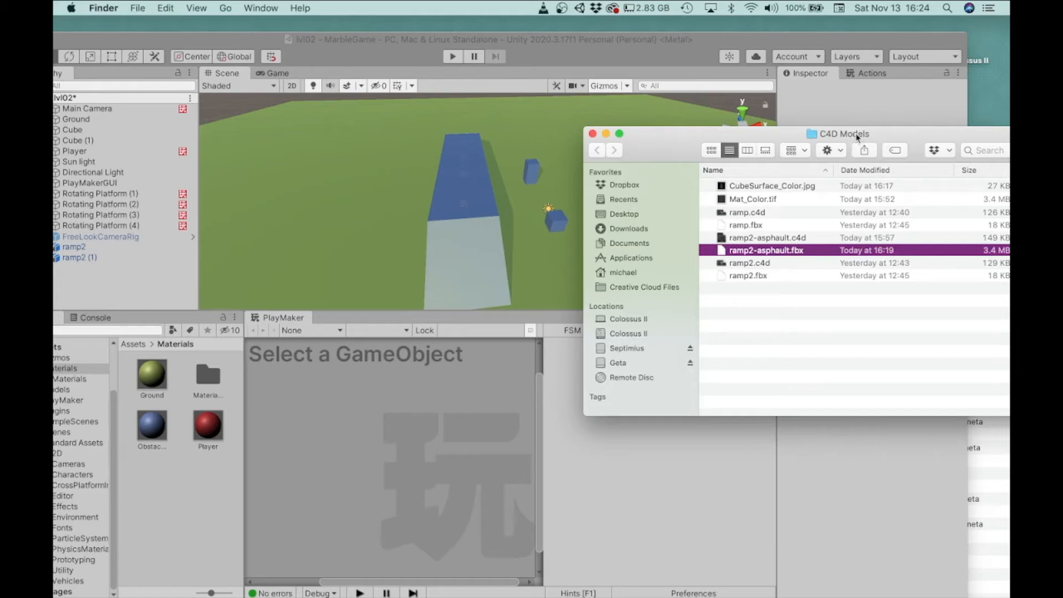
{"action": "left_click_drag", "start_coordinate": [754, 138], "coordinate": [786, 120]}
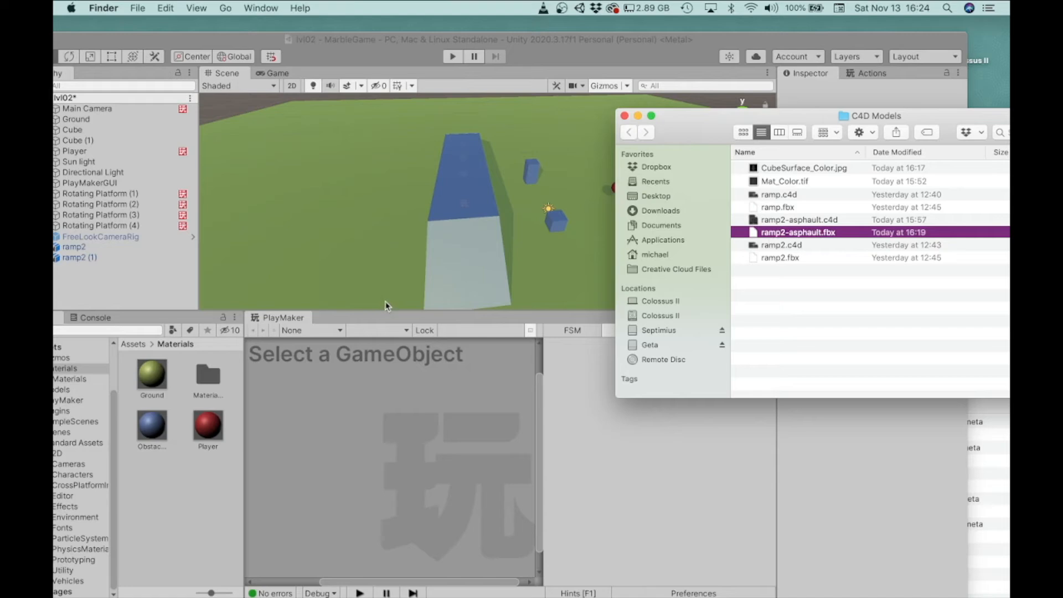
{"action": "left_click", "coordinate": [754, 169]}
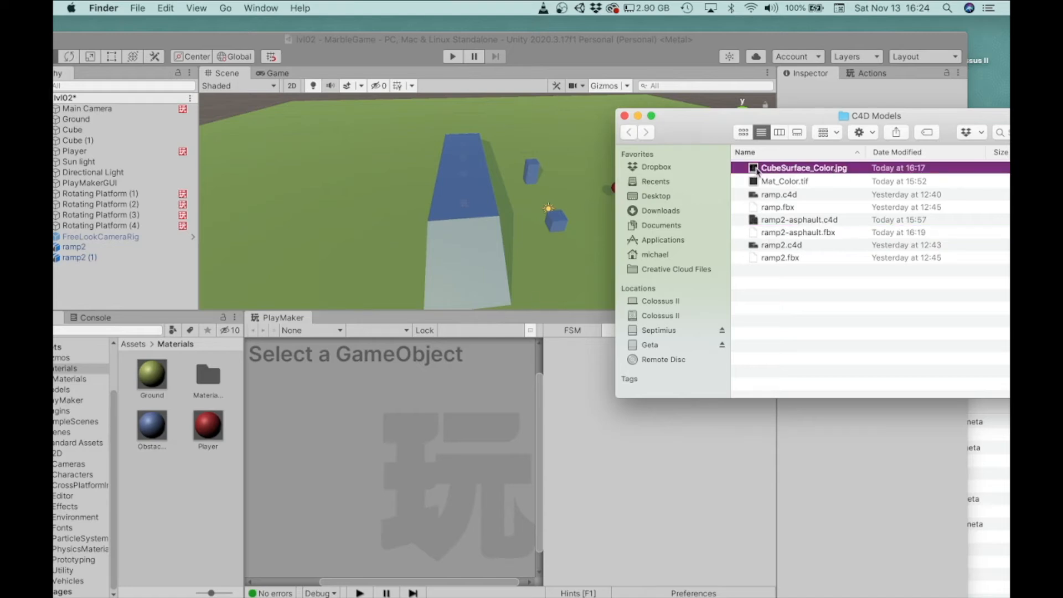
{"action": "left_click_drag", "start_coordinate": [752, 171], "coordinate": [166, 499]}
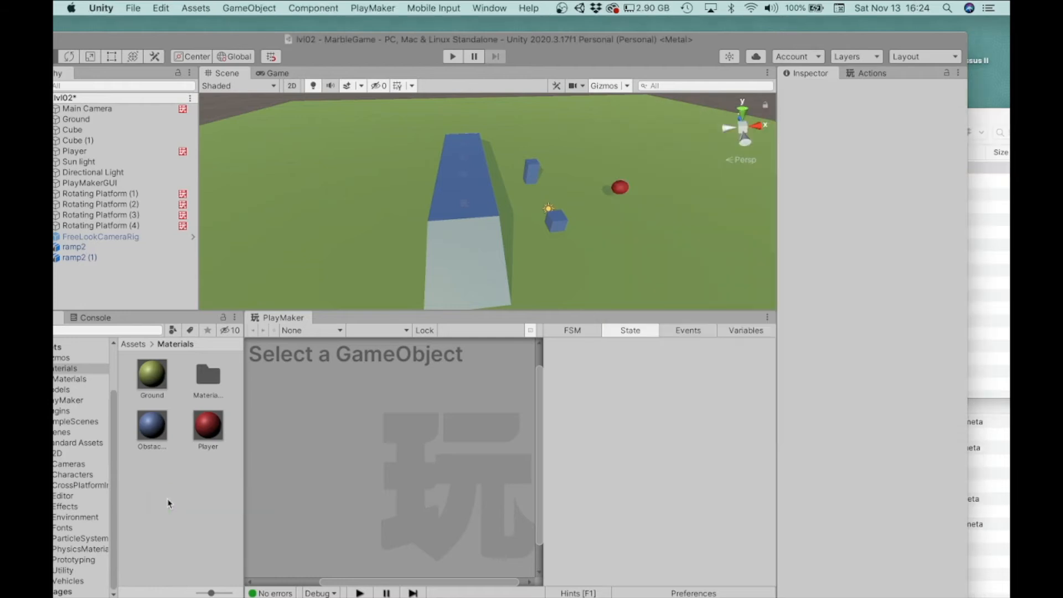
- Import ramp2-asphault.fbx from the C4D Models folder in Finder into the Unity project's Models folder
{"action": "left_click_drag", "start_coordinate": [219, 38], "coordinate": [262, 22]}
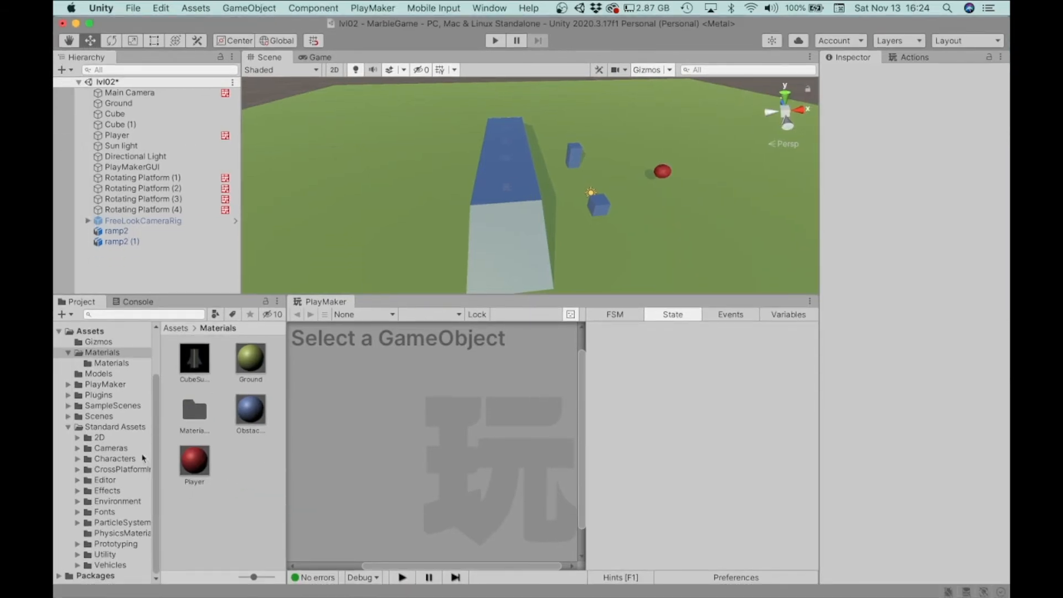
{"action": "left_click", "coordinate": [135, 374]}
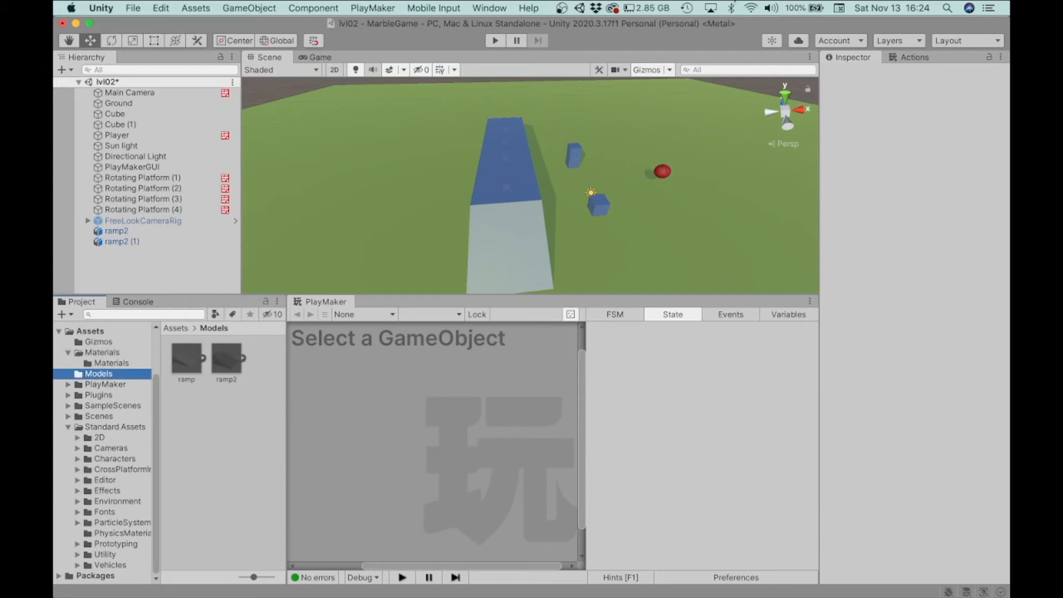
{"action": "left_click_drag", "start_coordinate": [899, 29], "coordinate": [751, 30]}
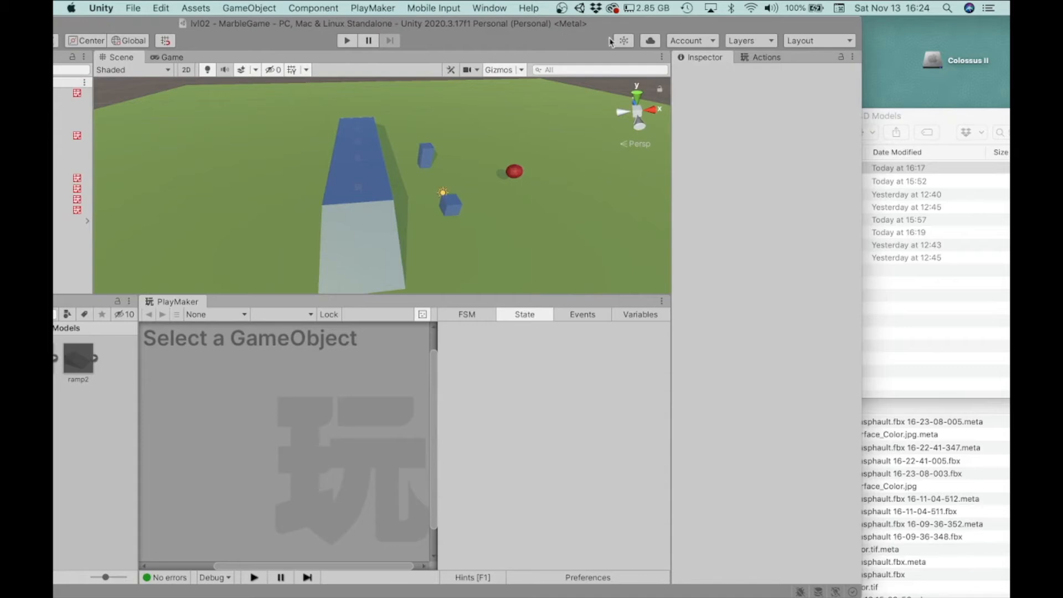
{"action": "left_click_drag", "start_coordinate": [919, 114], "coordinate": [840, 168]}
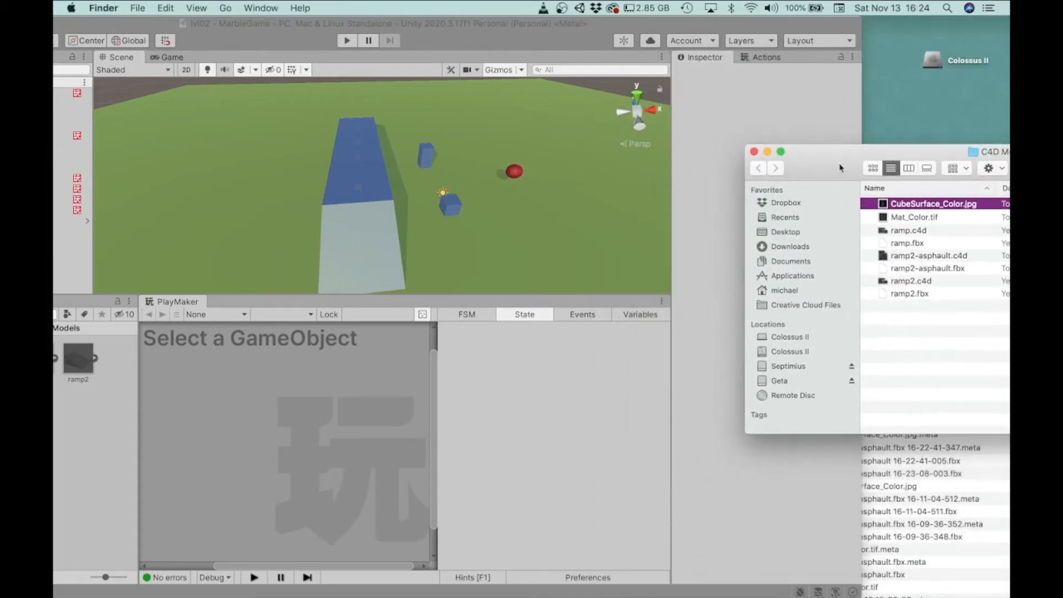
{"action": "left_click", "coordinate": [563, 47]}
{"action": "left_click_drag", "start_coordinate": [561, 43], "coordinate": [625, 43]}
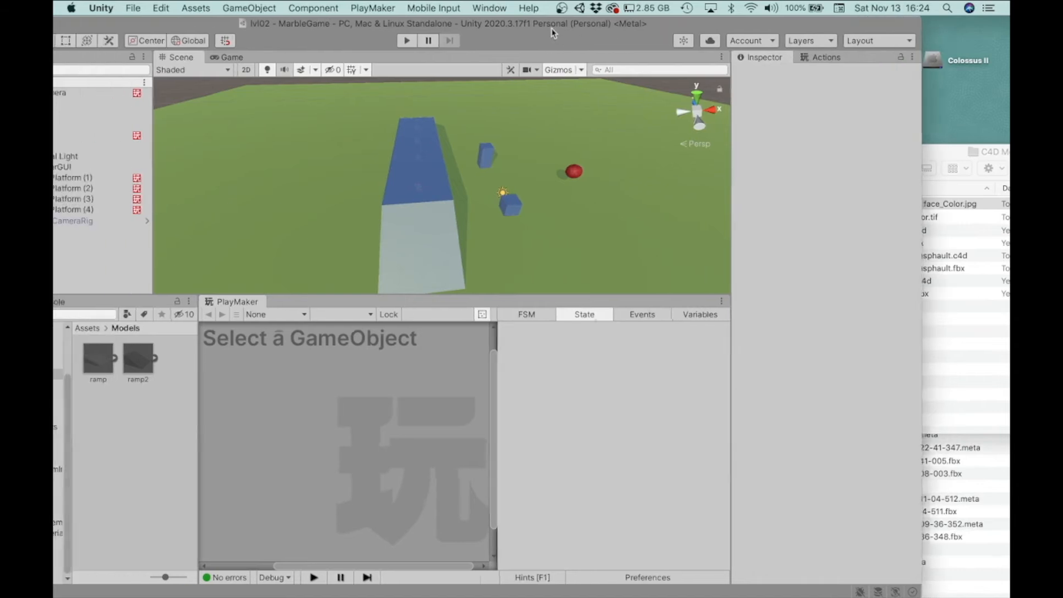
{"action": "left_click", "coordinate": [944, 164]}
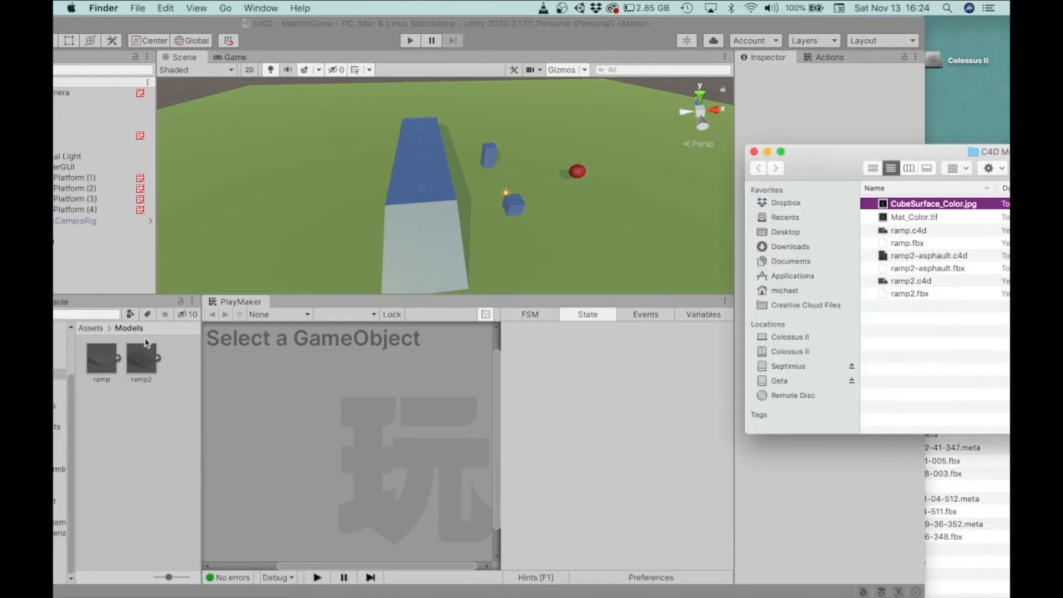
{"action": "left_click", "coordinate": [883, 270]}
{"action": "left_click_drag", "start_coordinate": [883, 271], "coordinate": [200, 461]}
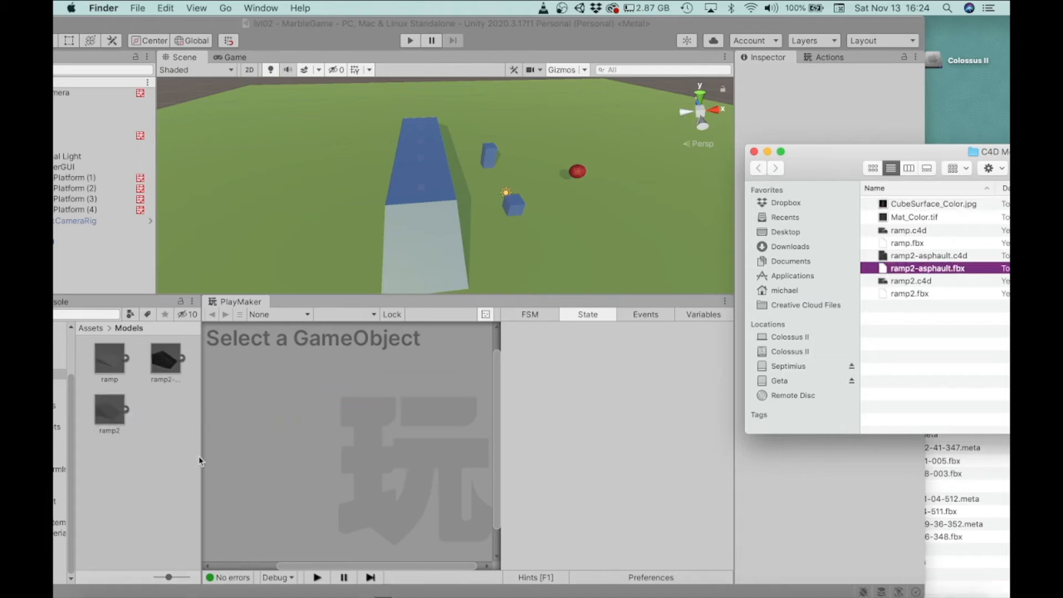
{"action": "left_click_drag", "start_coordinate": [142, 23], "coordinate": [239, 22]}
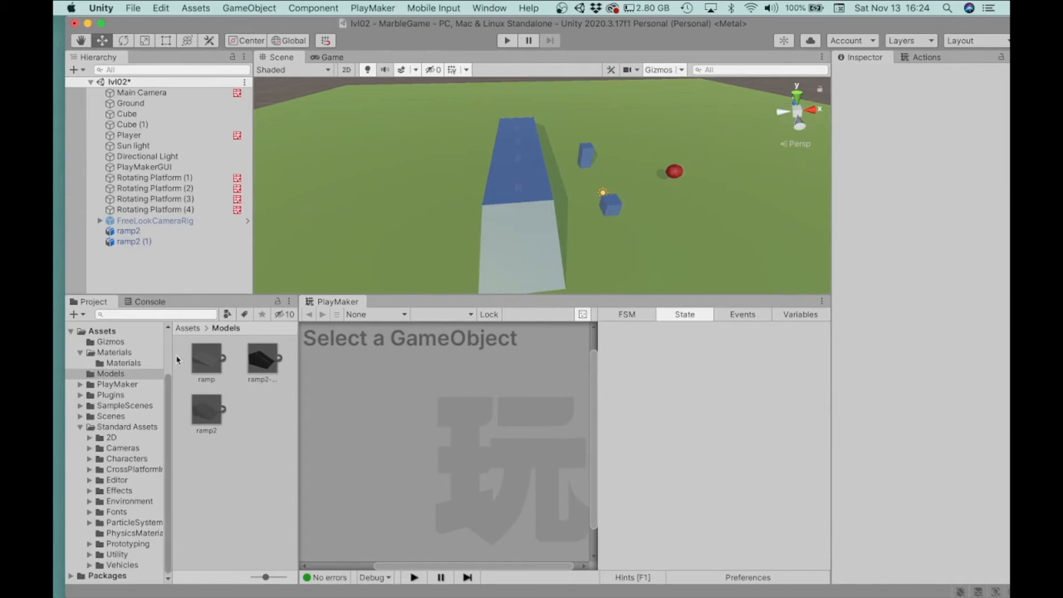
- Place the ramp2-asphault model on the ground beside the blue platforms, and select the plain ramps at the platforms' two ends in turn
{"action": "left_click", "coordinate": [264, 361]}
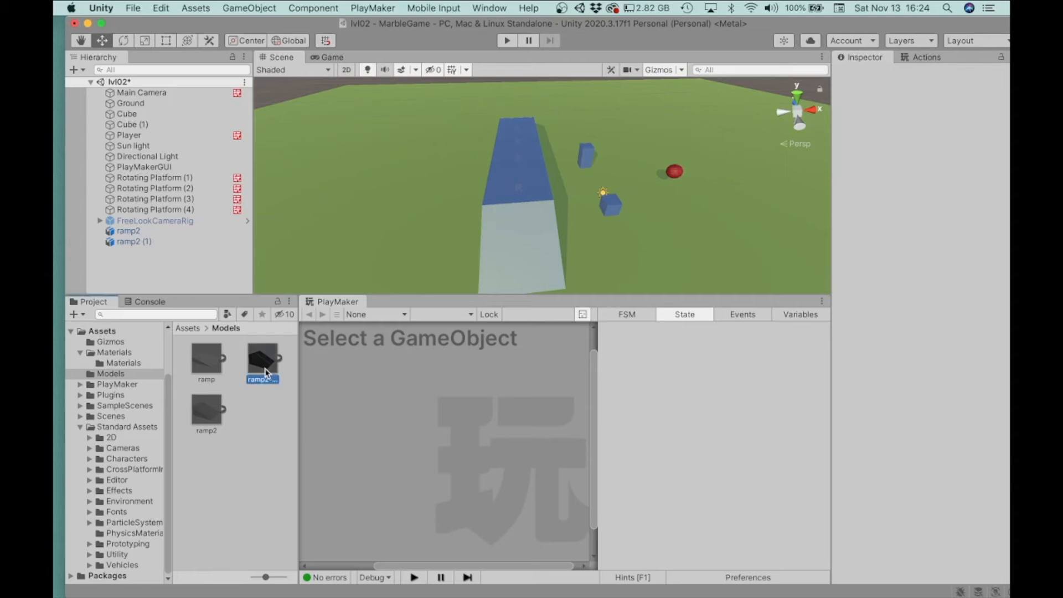
{"action": "left_click_drag", "start_coordinate": [267, 369], "coordinate": [556, 202]}
{"action": "left_click_drag", "start_coordinate": [577, 162], "coordinate": [732, 258]}
{"action": "scroll", "coordinate": [698, 217], "scroll_direction": "up", "scroll_amount": 3}
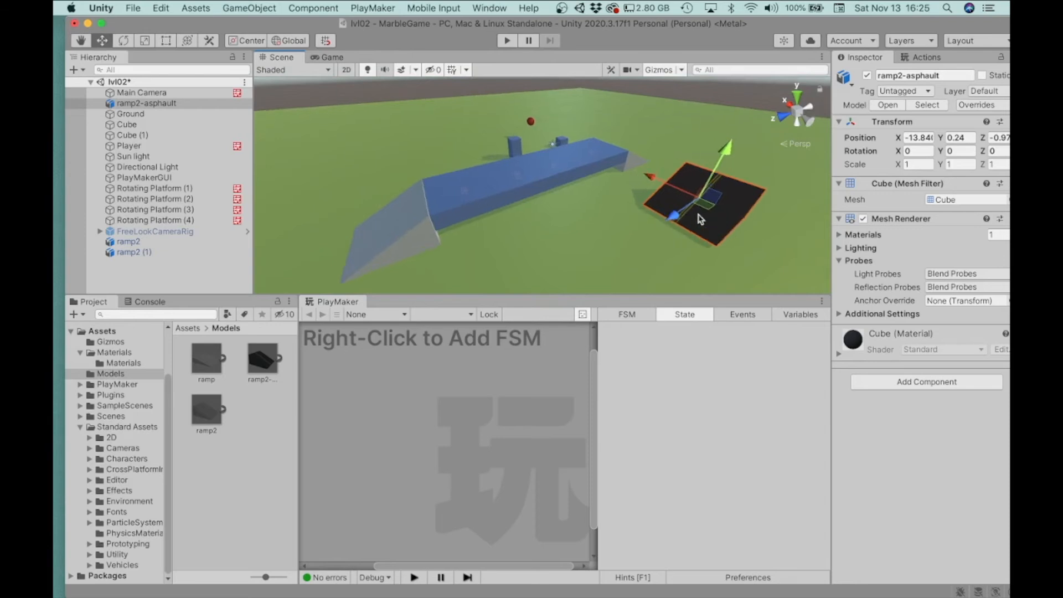
{"action": "left_click_drag", "start_coordinate": [720, 213], "coordinate": [653, 177], "text": "alt"}
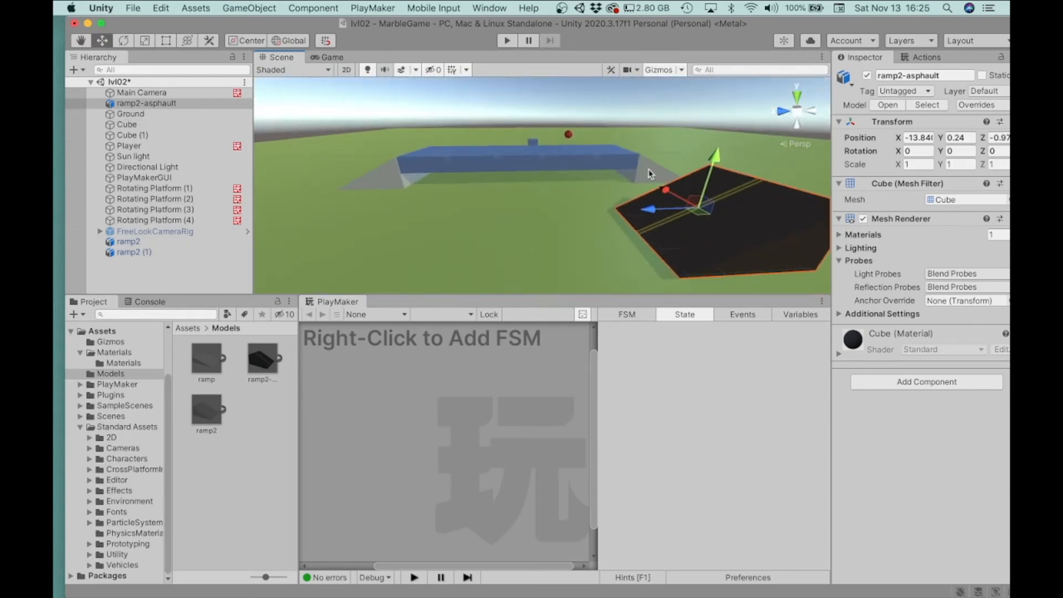
{"action": "left_click", "coordinate": [654, 177]}
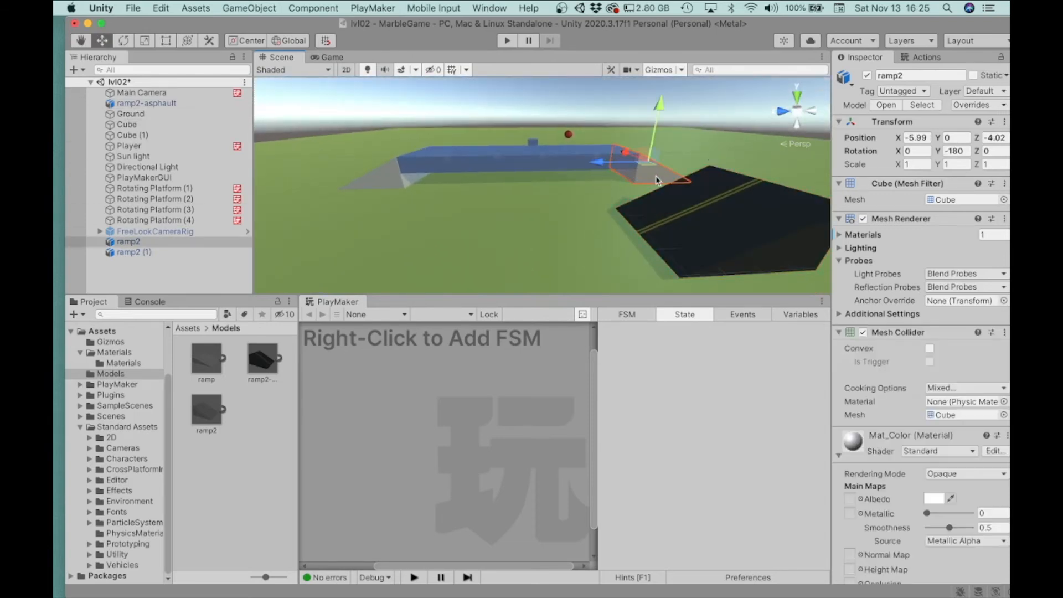
{"action": "left_click", "coordinate": [370, 179]}
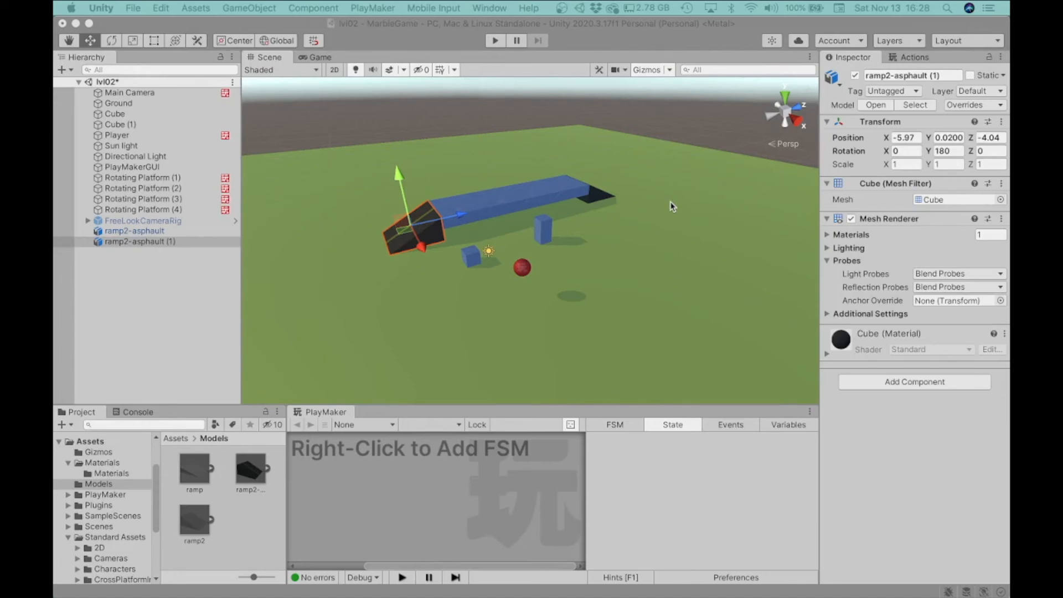
- Play-test the level by rolling the red marble around and into the nearer asphalt ramp, and end play mode
{"action": "left_click", "coordinate": [503, 275]}
{"action": "key", "text": "super+p"}
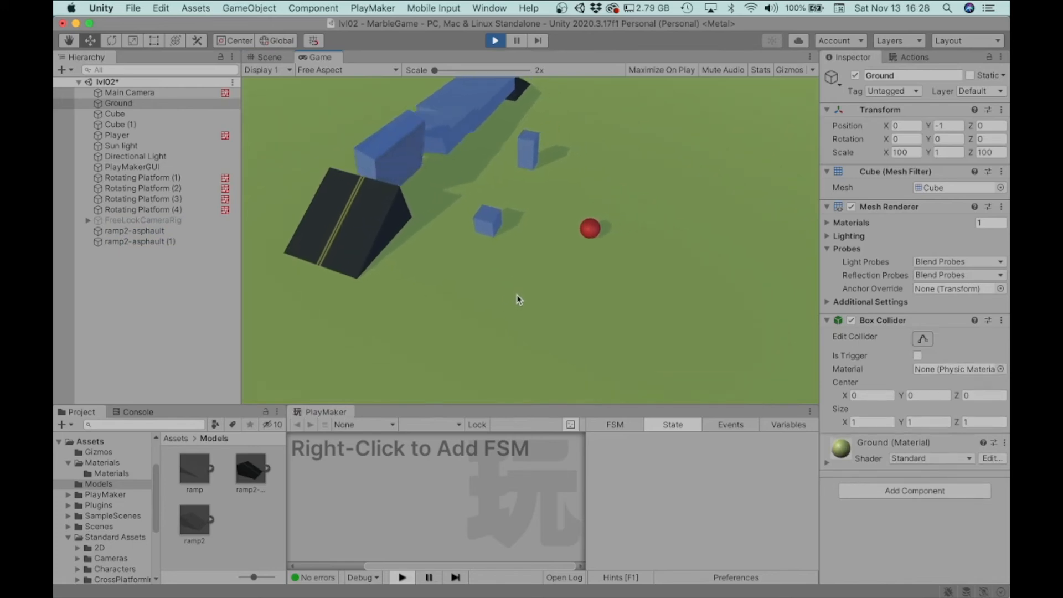
{"action": "key", "text": "Up"}
{"action": "key", "text": "Left"}
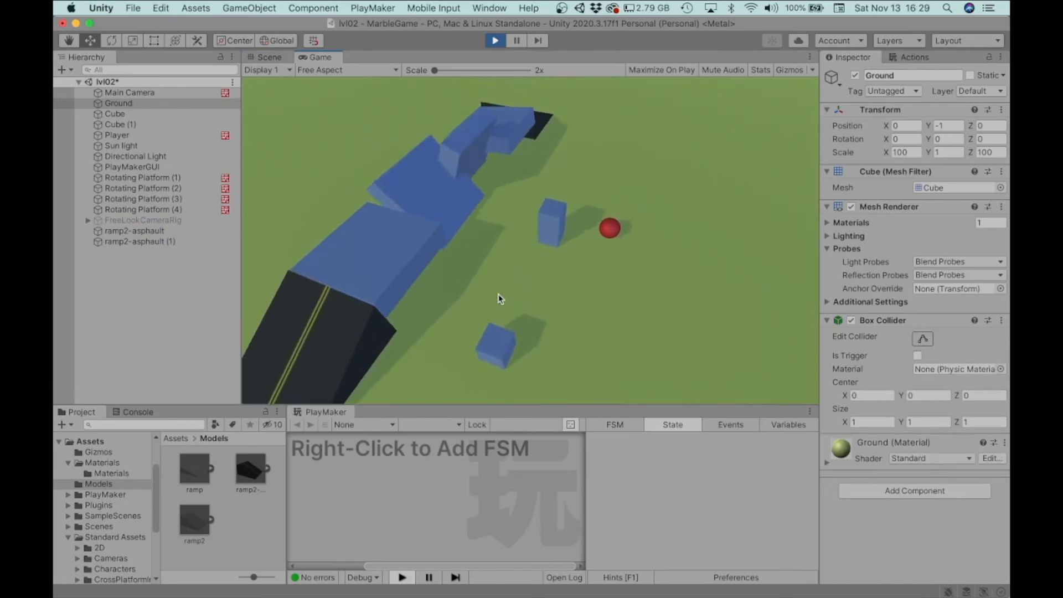
{"action": "key", "text": "Down"}
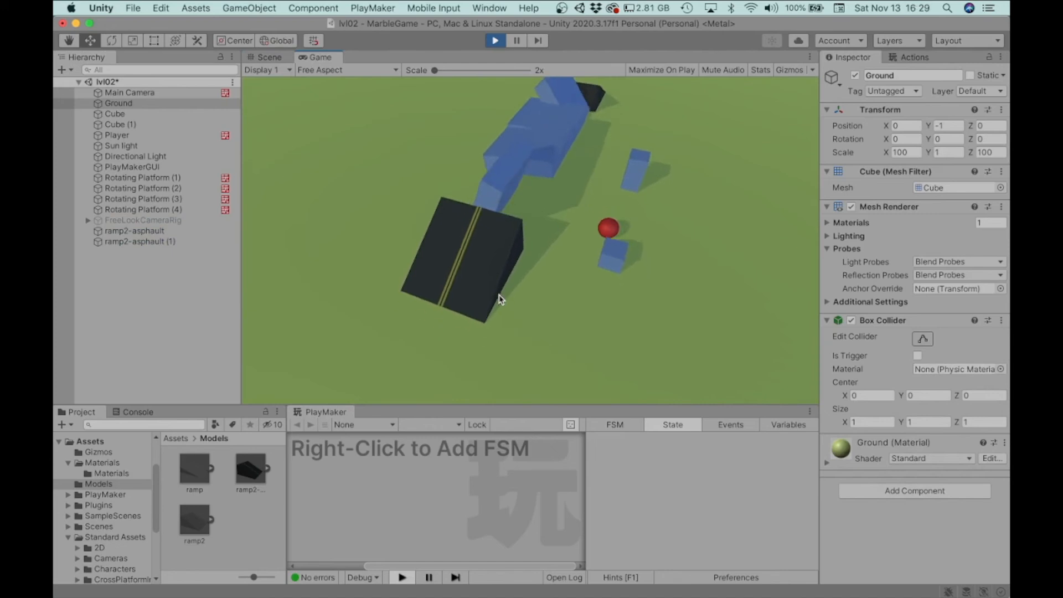
{"action": "key", "text": "Down"}
{"action": "key", "text": "Left"}
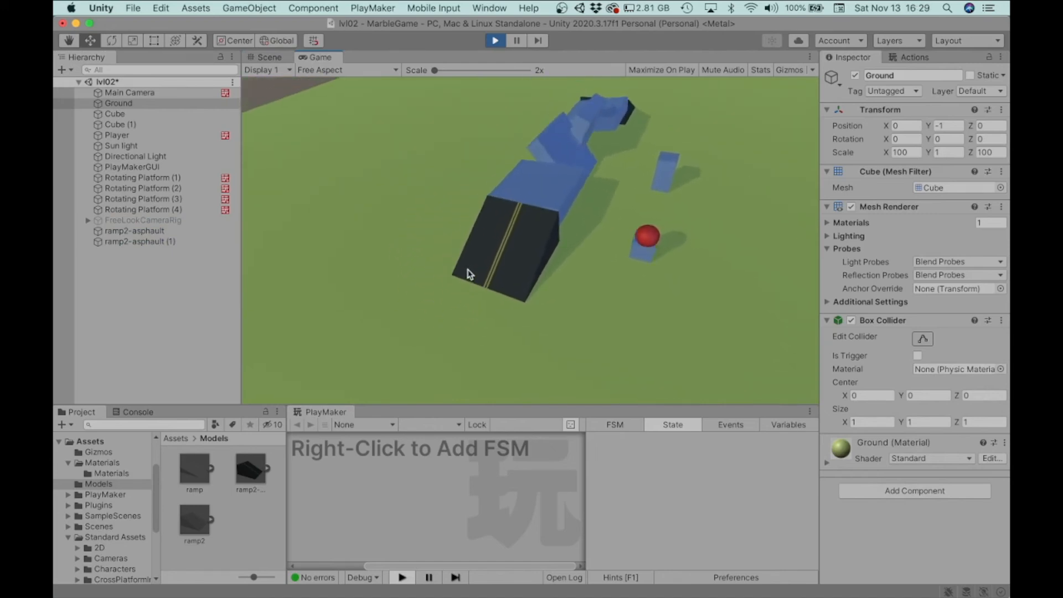
{"action": "key", "text": "Down"}
{"action": "key", "text": "Left"}
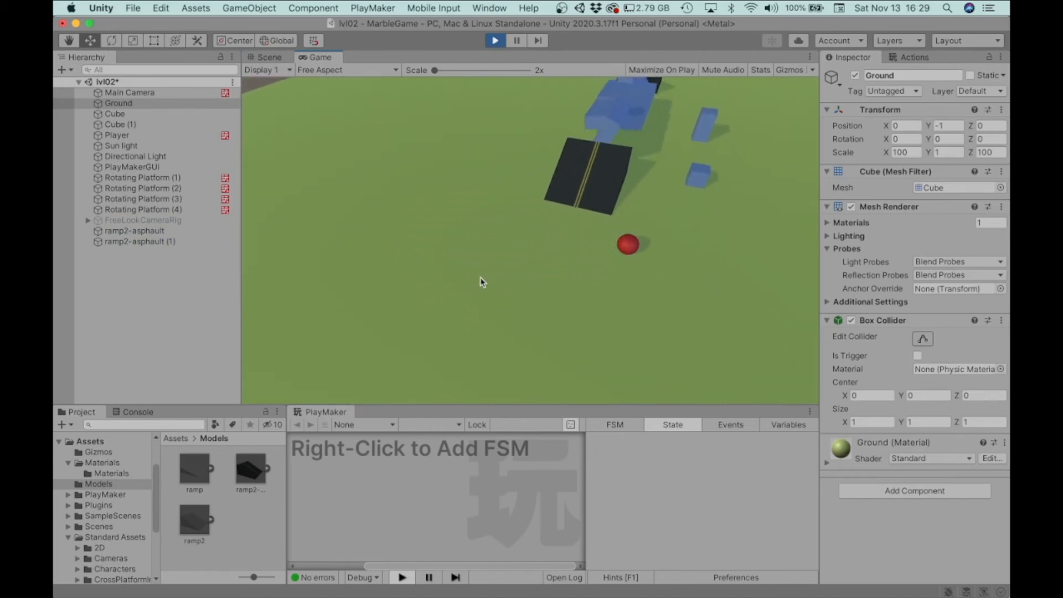
{"action": "key", "text": "Up"}
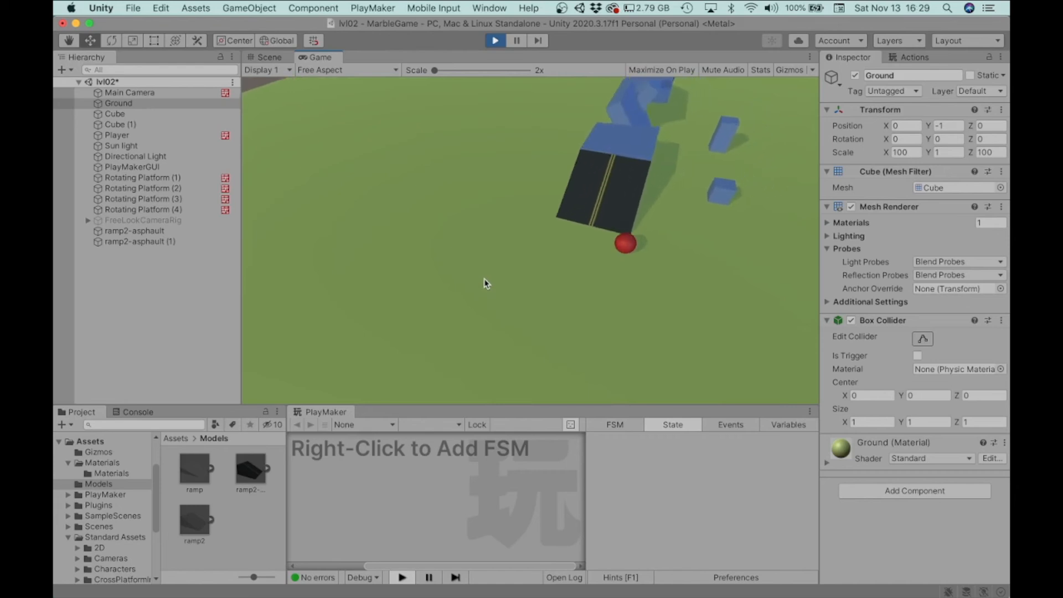
{"action": "key", "text": "Left"}
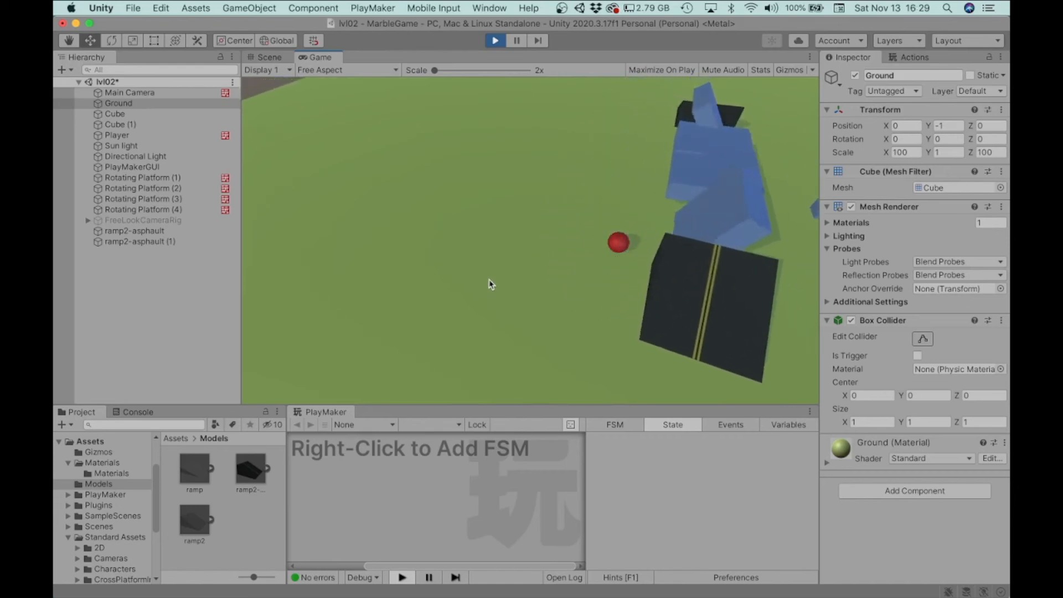
{"action": "key", "text": "Down"}
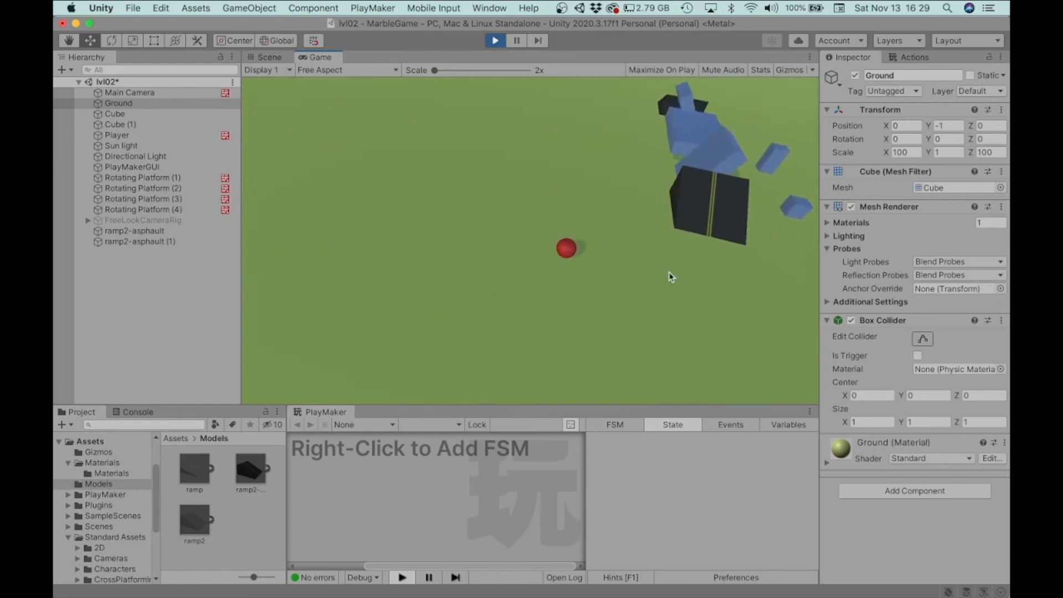
{"action": "key", "text": "Right"}
{"action": "key", "text": "Up"}
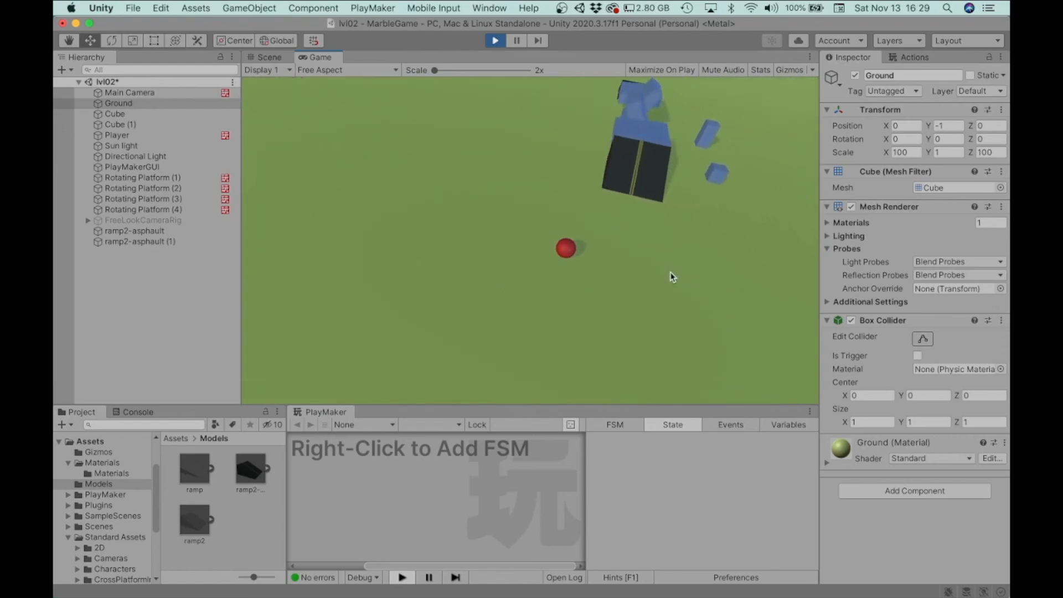
{"action": "key", "text": "Right"}
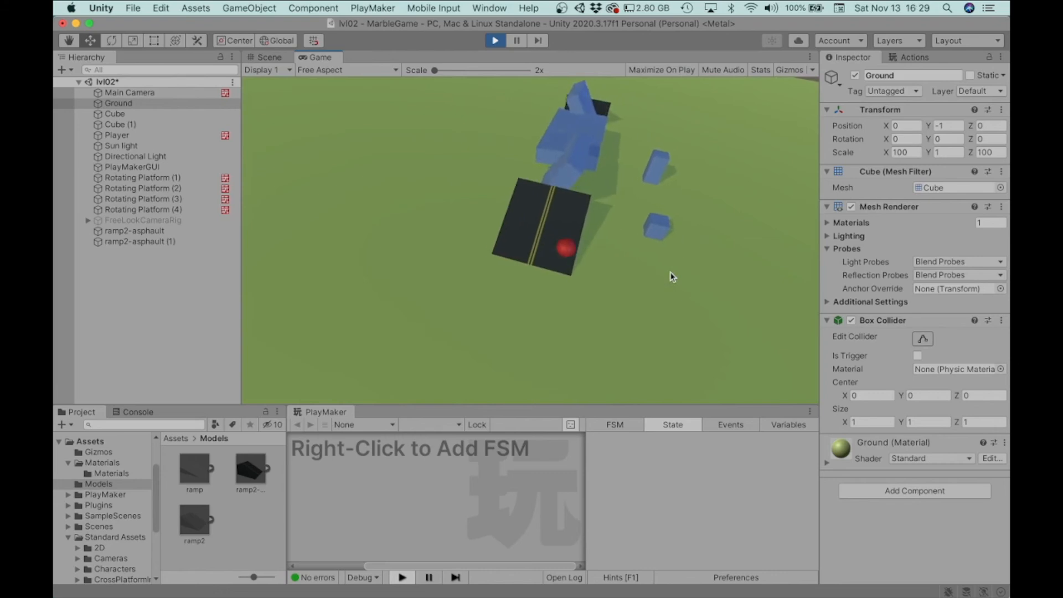
{"action": "key", "text": "Up"}
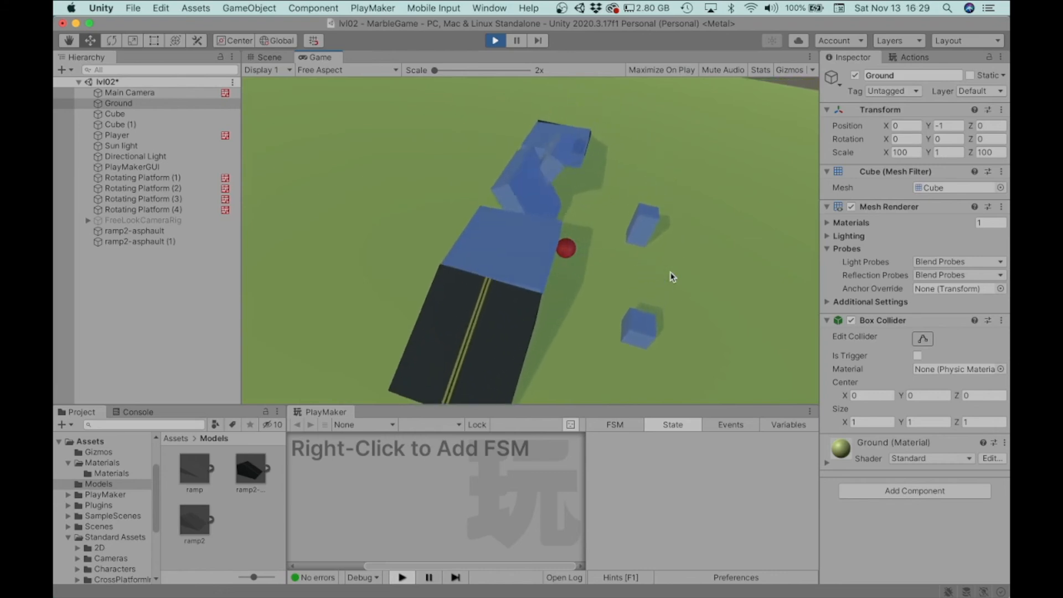
{"action": "key", "text": "super+p"}
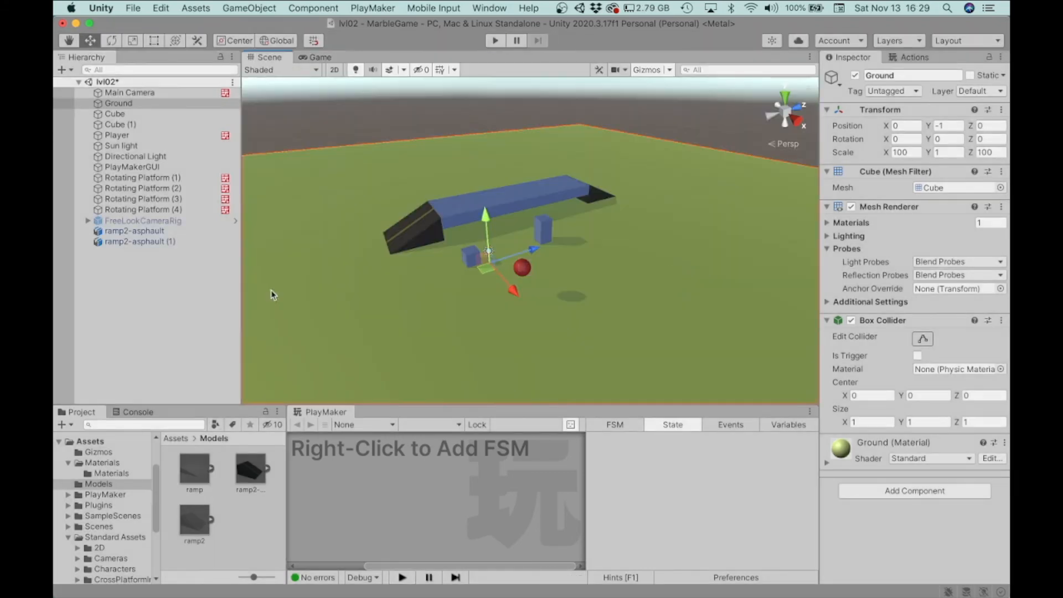
- Add a Mesh Collider component to the ramp2-asphault object
{"action": "left_click", "coordinate": [155, 234]}
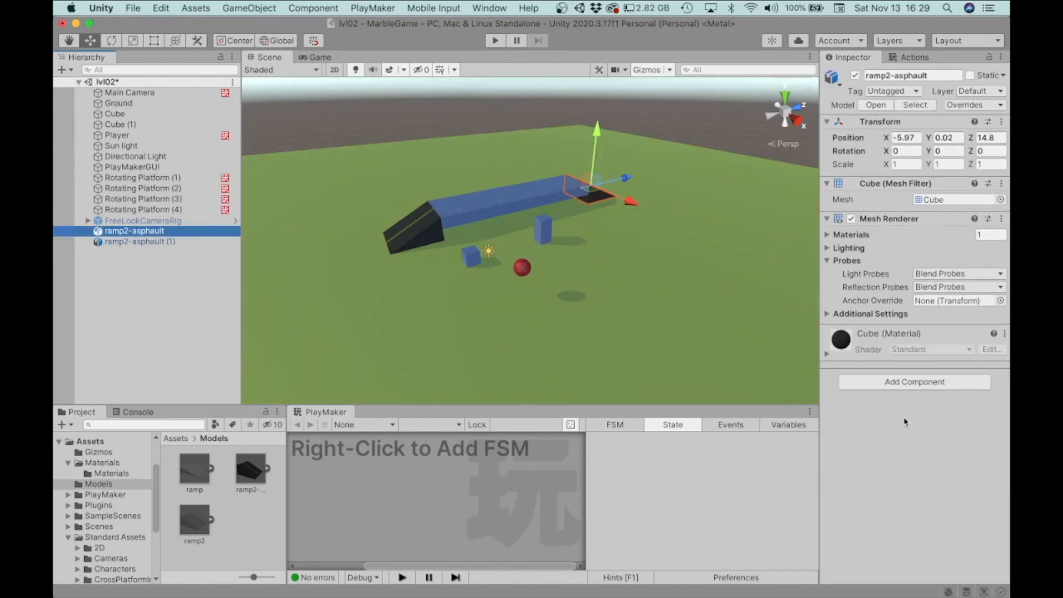
{"action": "left_click", "coordinate": [920, 384]}
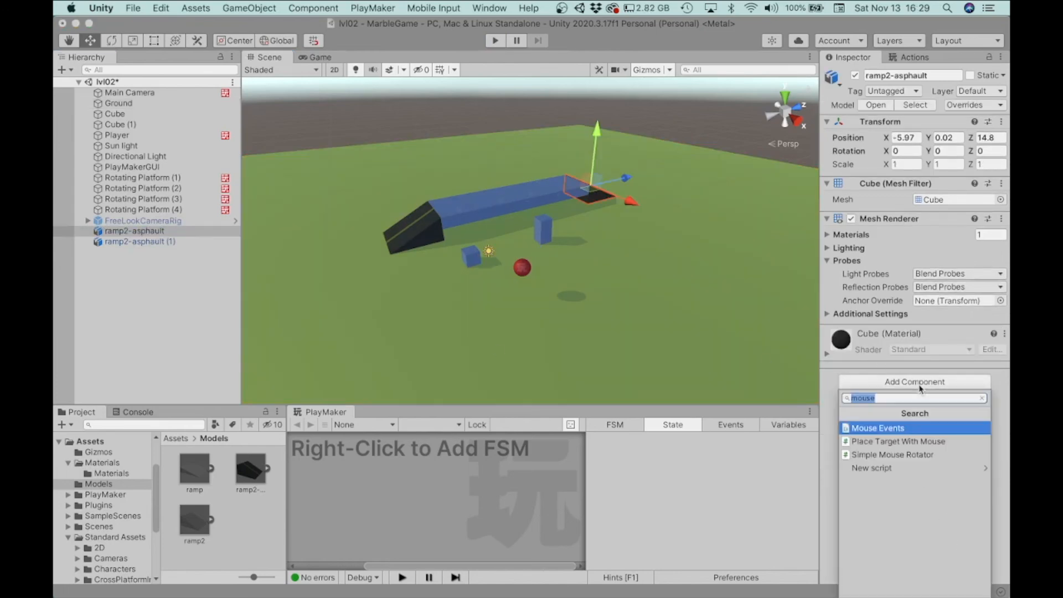
{"action": "type", "text": "collider"}
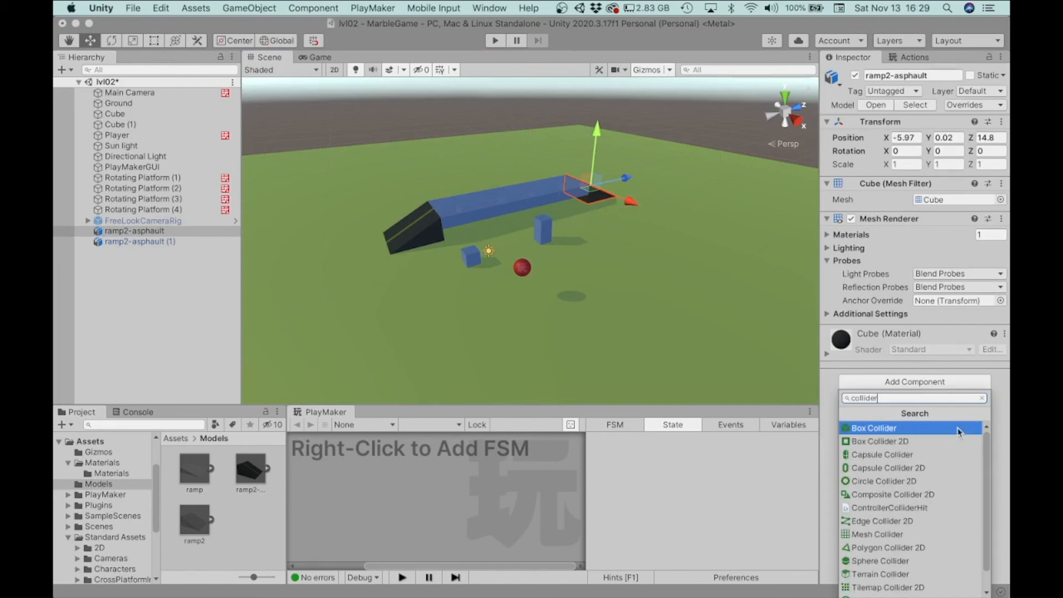
{"action": "left_click", "coordinate": [871, 534]}
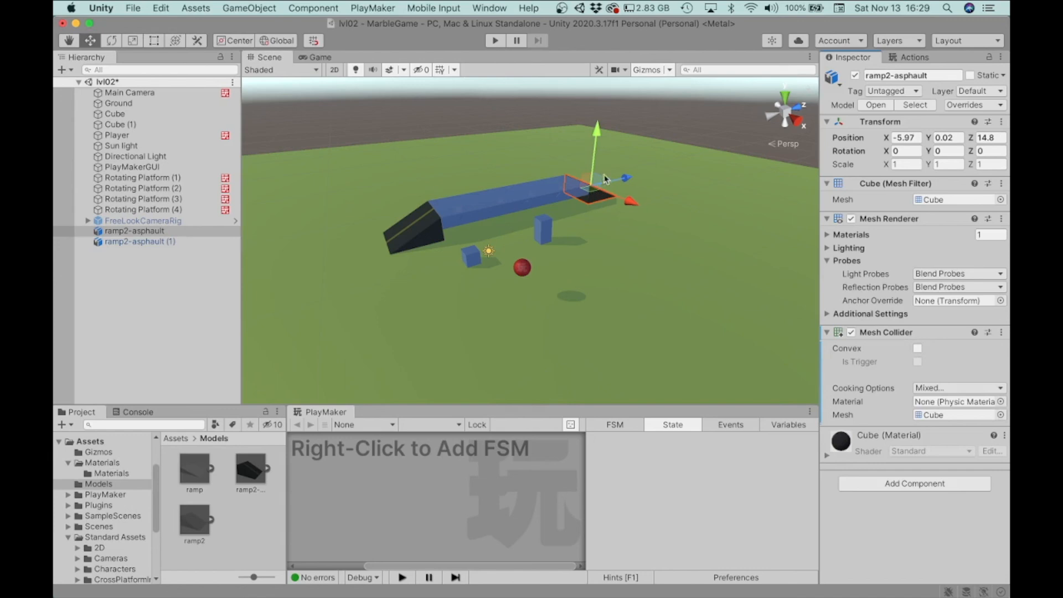
- Add a Mesh Collider component to the second ramp, ramp2-asphault (1)
{"action": "left_click", "coordinate": [159, 241]}
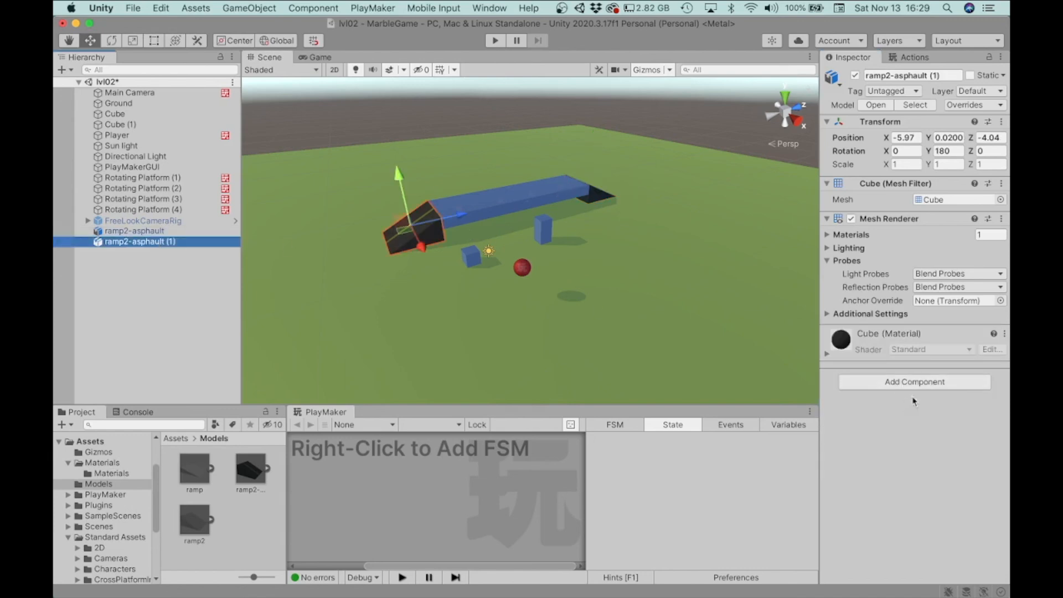
{"action": "left_click", "coordinate": [948, 385]}
{"action": "type", "text": "mesh"}
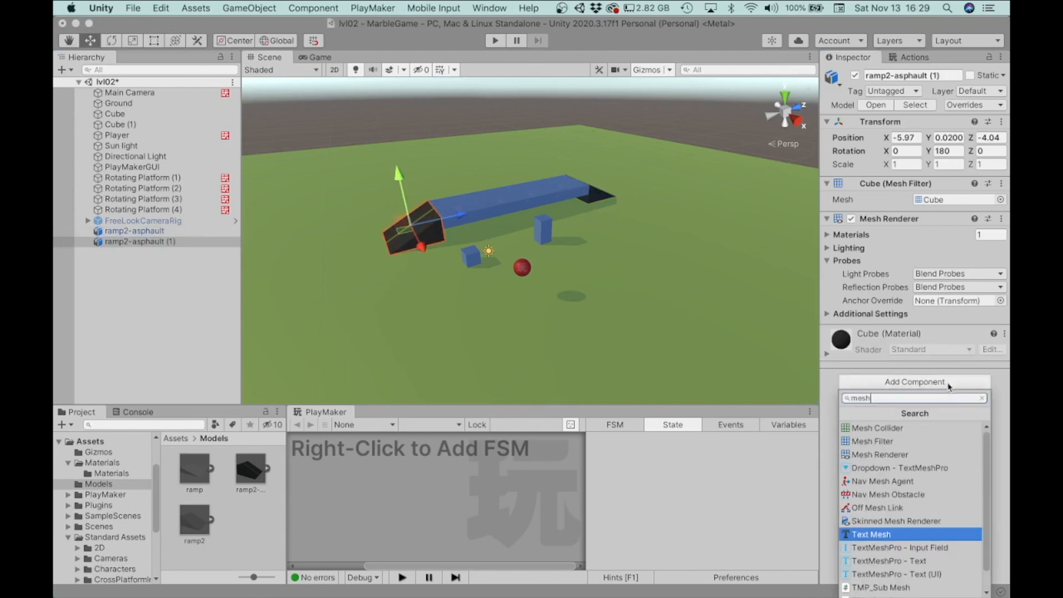
{"action": "left_click", "coordinate": [886, 429]}
- Play-test the level again by steering the marble up the asphalt ramp and across the rotating platforms, and end play mode
{"action": "key", "text": "super+p"}
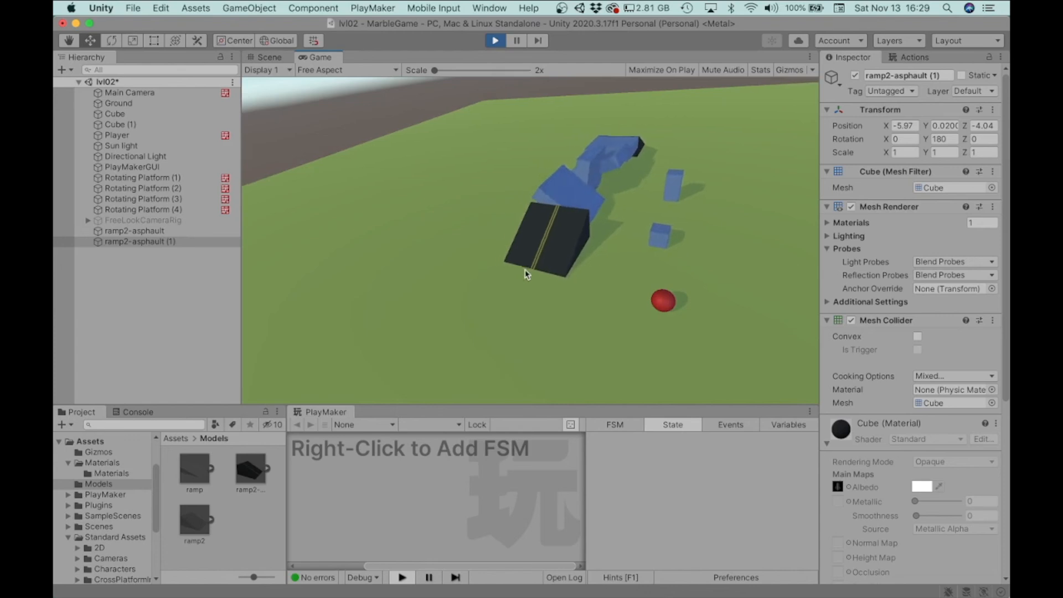
{"action": "key", "text": "Left"}
{"action": "key", "text": "Up"}
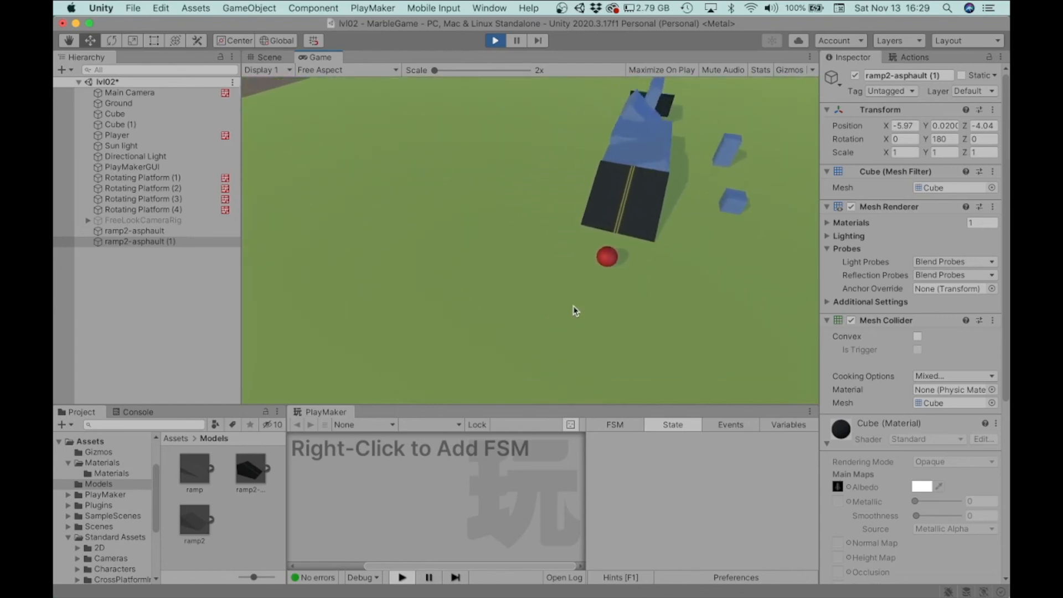
{"action": "key", "text": "Right"}
{"action": "key", "text": "Up"}
{"action": "key", "text": "Left"}
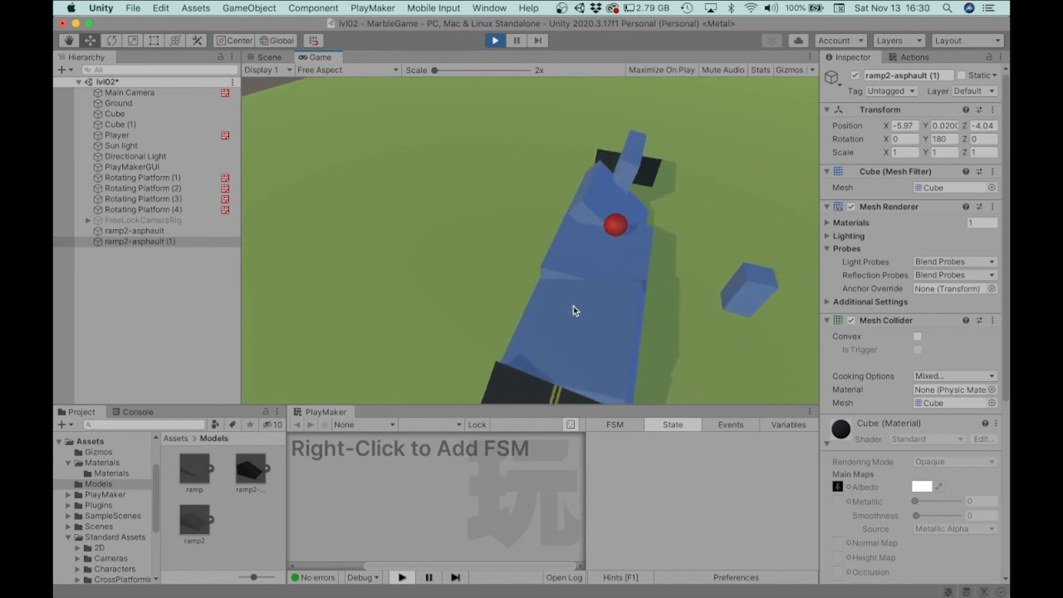
{"action": "key", "text": "Right"}
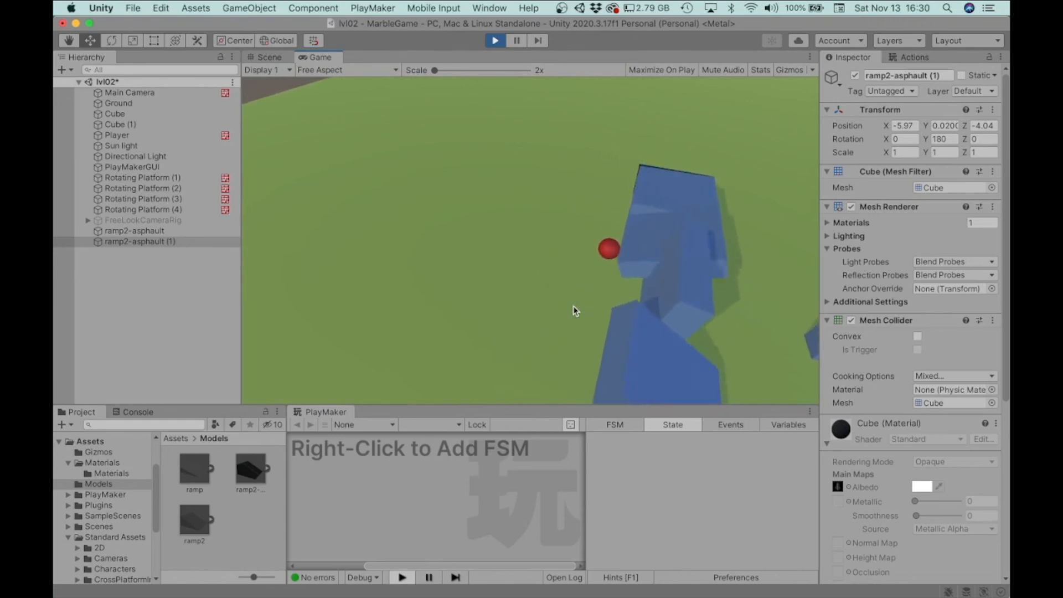
{"action": "key", "text": "Up"}
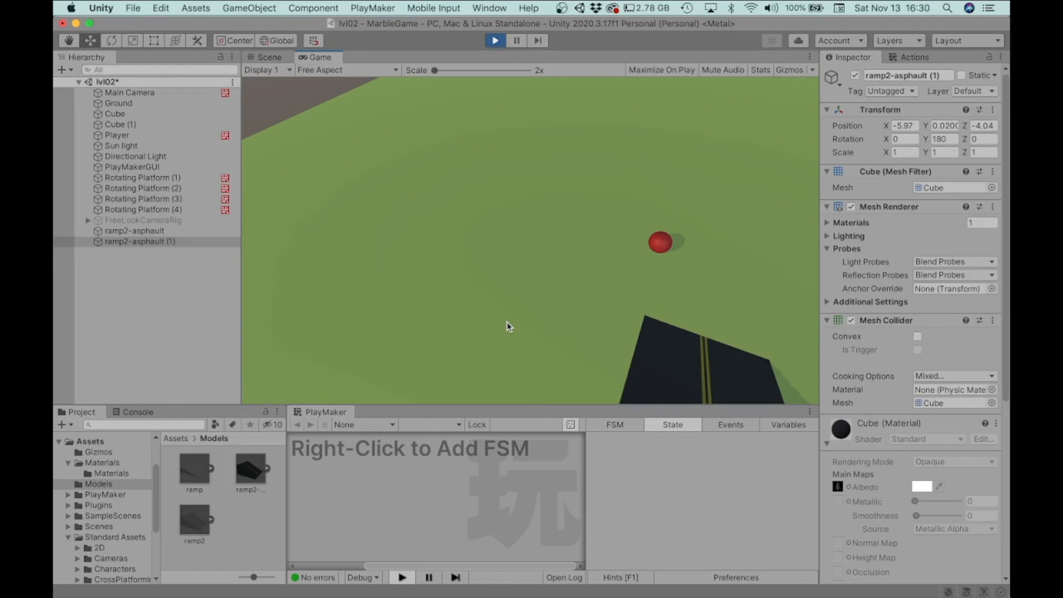
{"action": "key", "text": "super+p"}
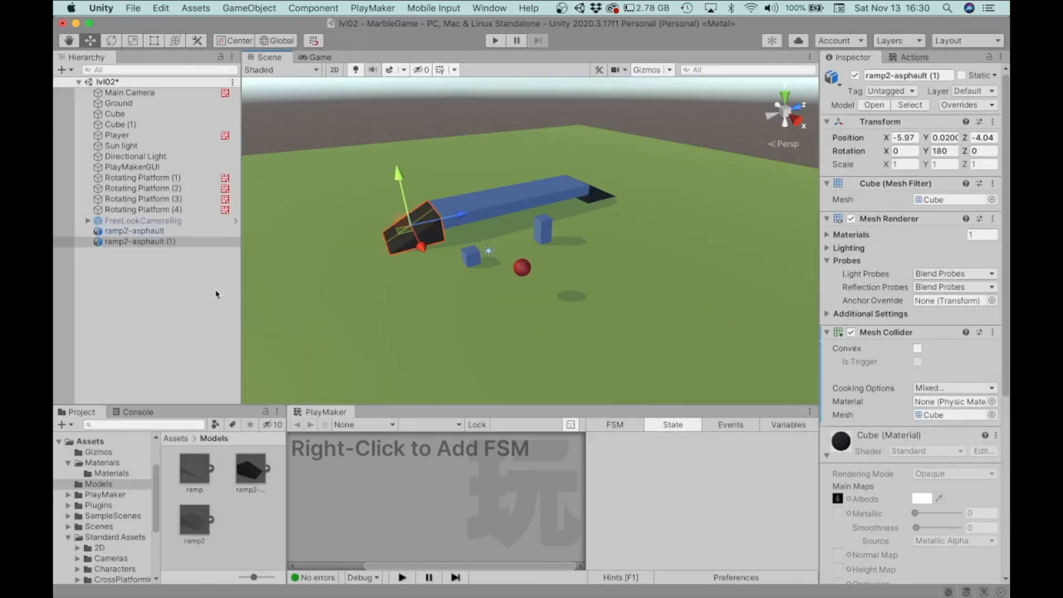